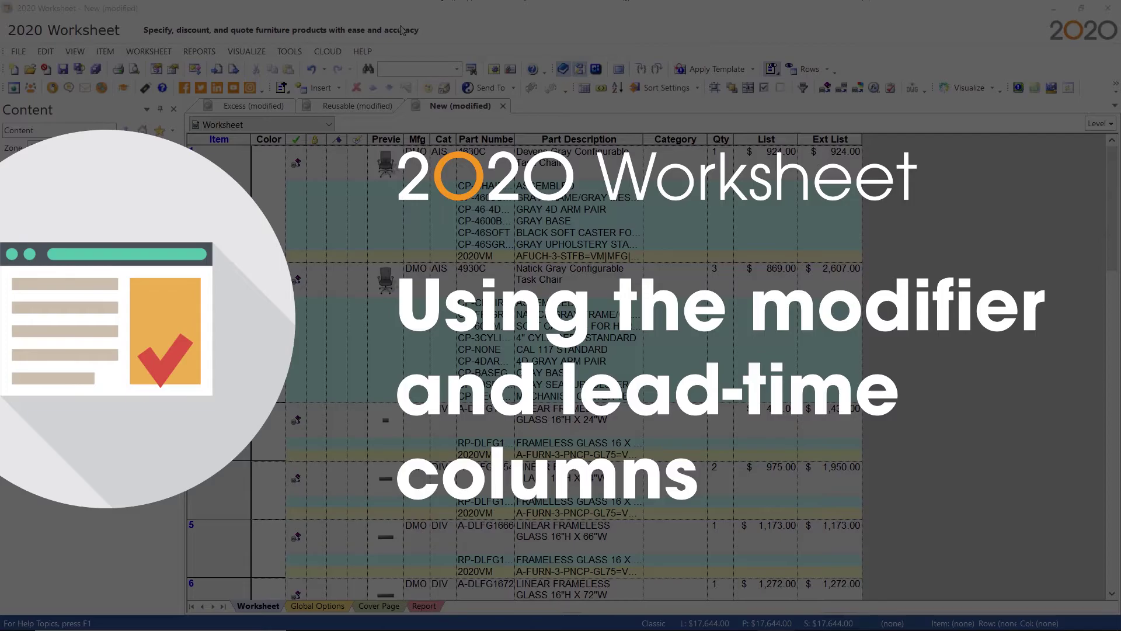
Check the software version information from the Help menu, then dismiss it
left_click(362, 52)
left_click(411, 276)
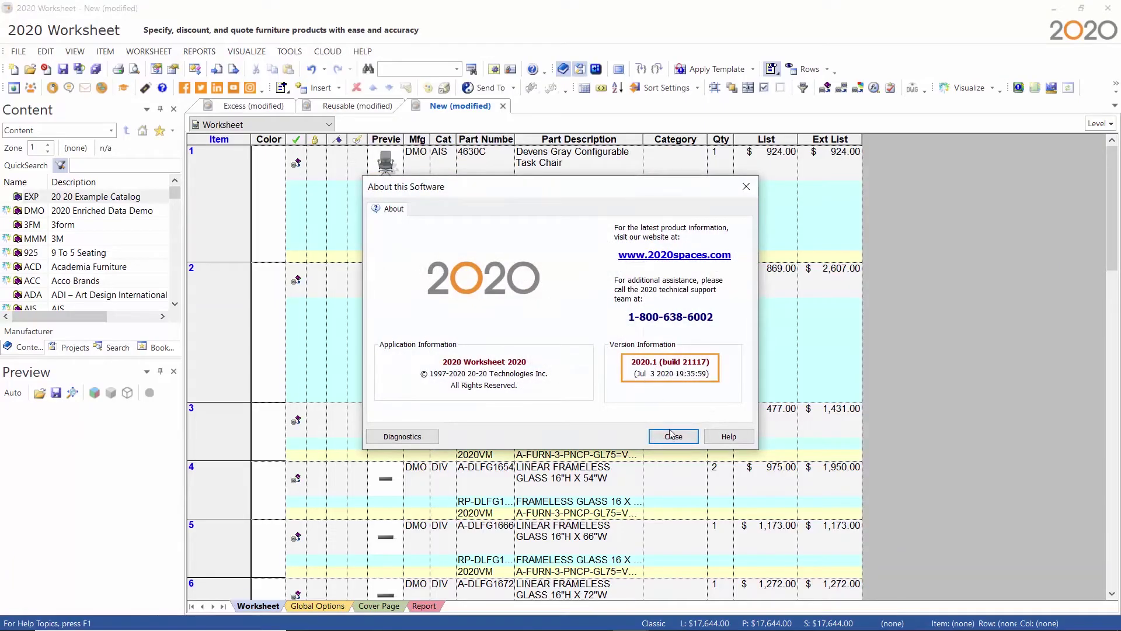
left_click(672, 436)
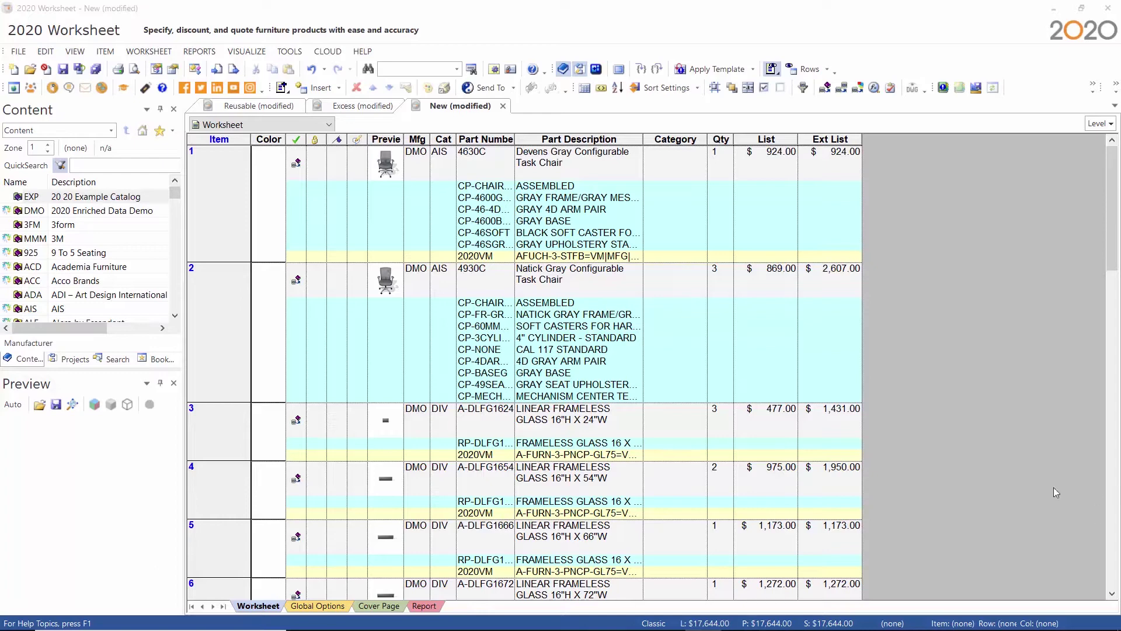
Add the Lead Time column from Columns > Catalog Info, placed after Ext List
right_click(812, 144)
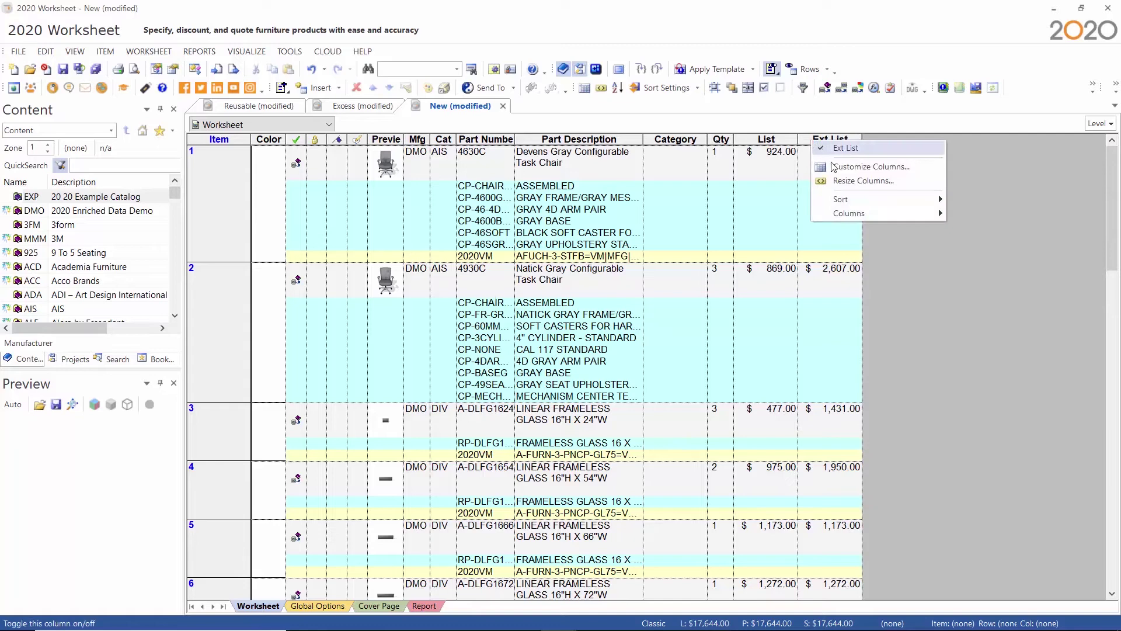
mouse_move(858, 215)
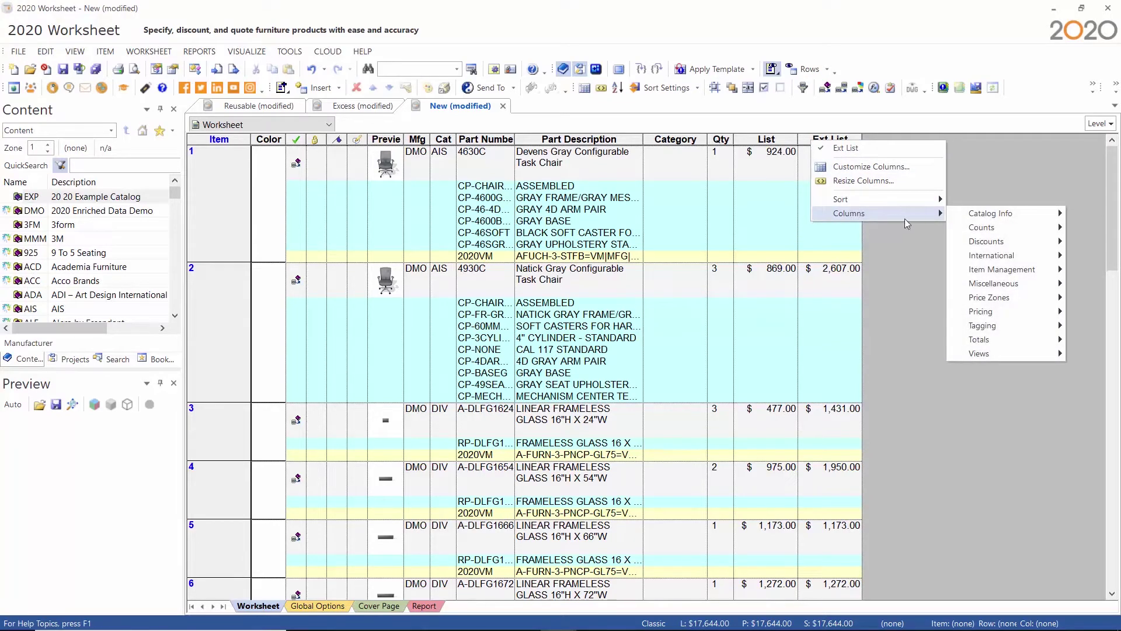
mouse_move(979, 219)
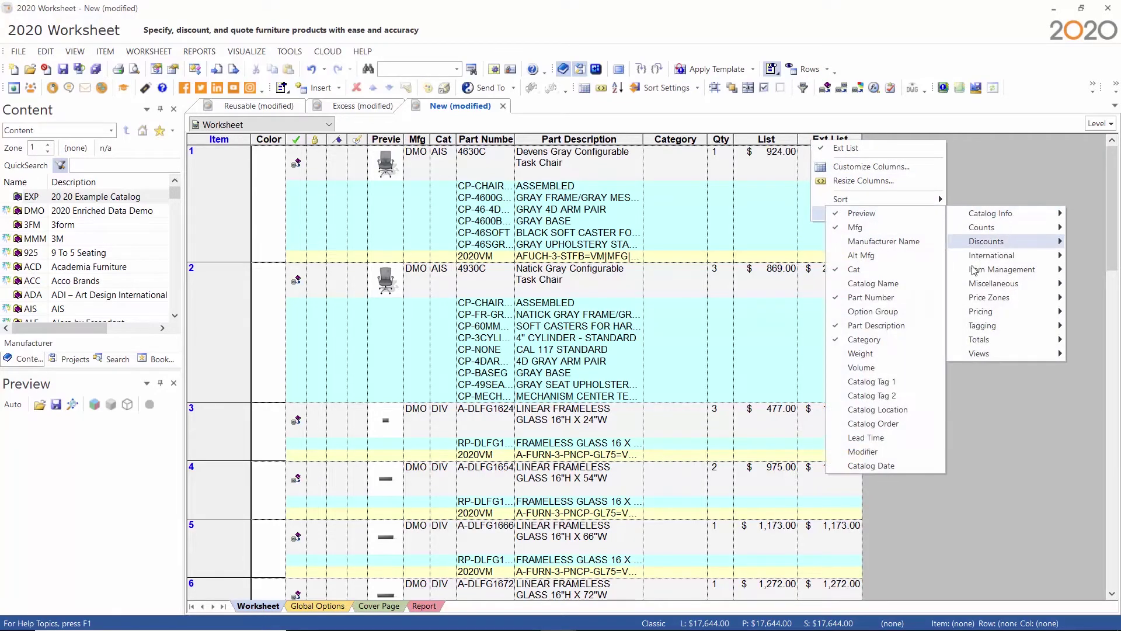
left_click(870, 441)
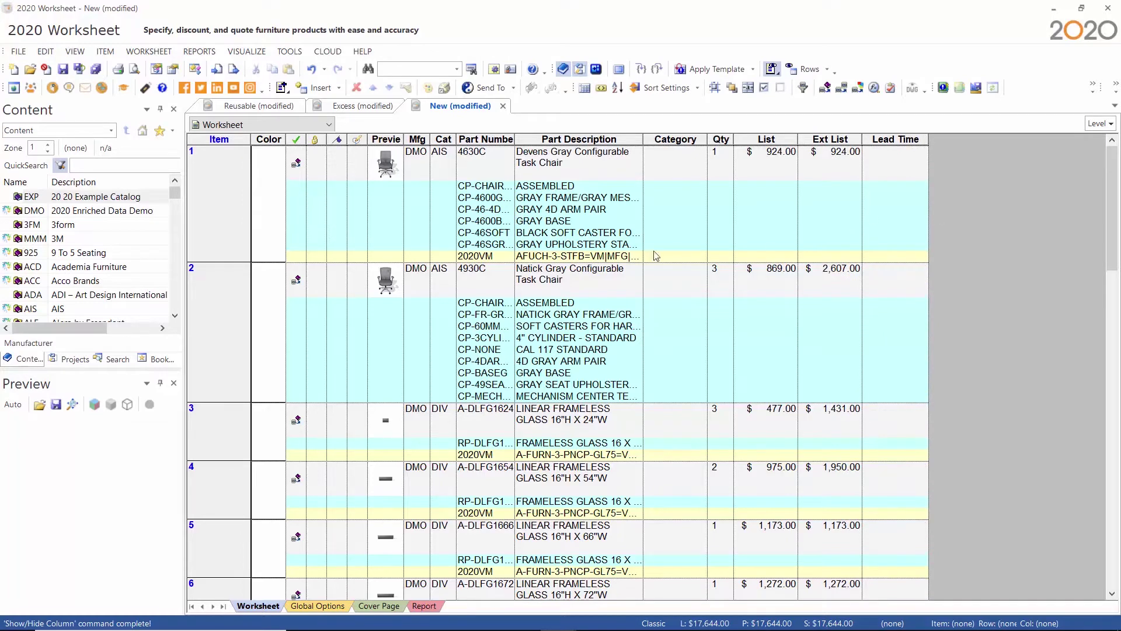
Assign a Lead Time of 20 Weeks to both selected chairs
left_click(214, 191)
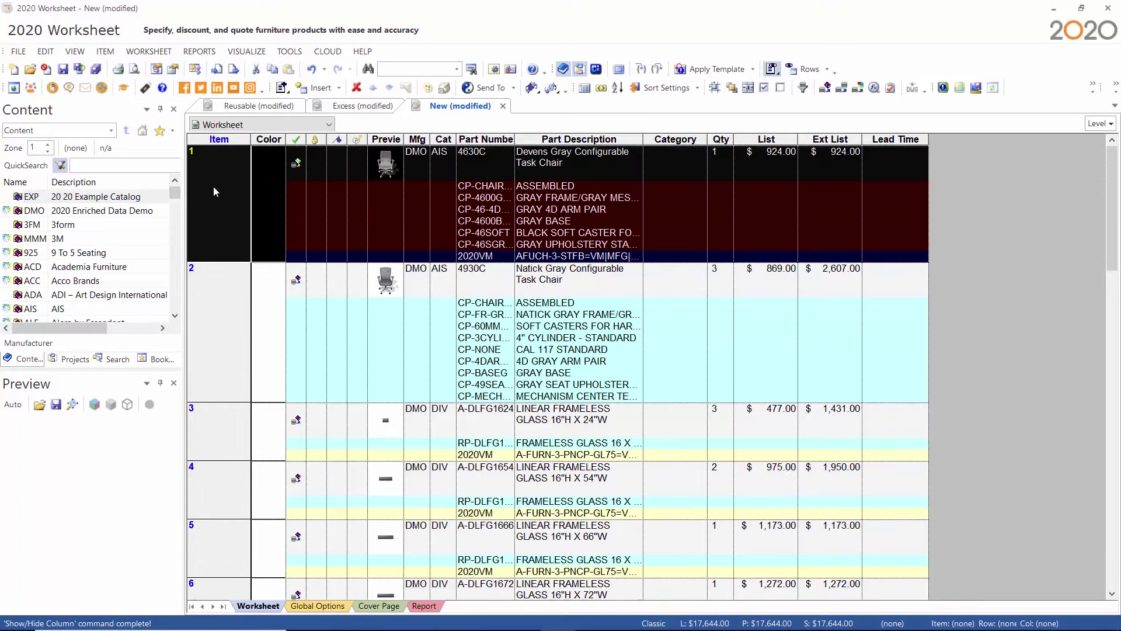
left_click(223, 323, "shift")
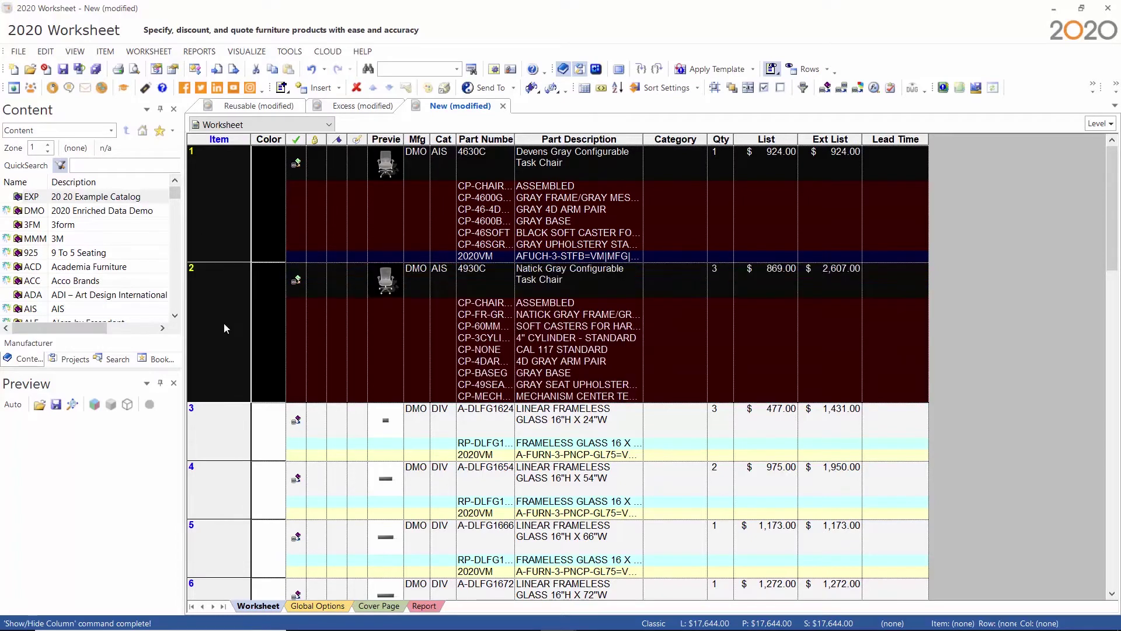
left_click(715, 88)
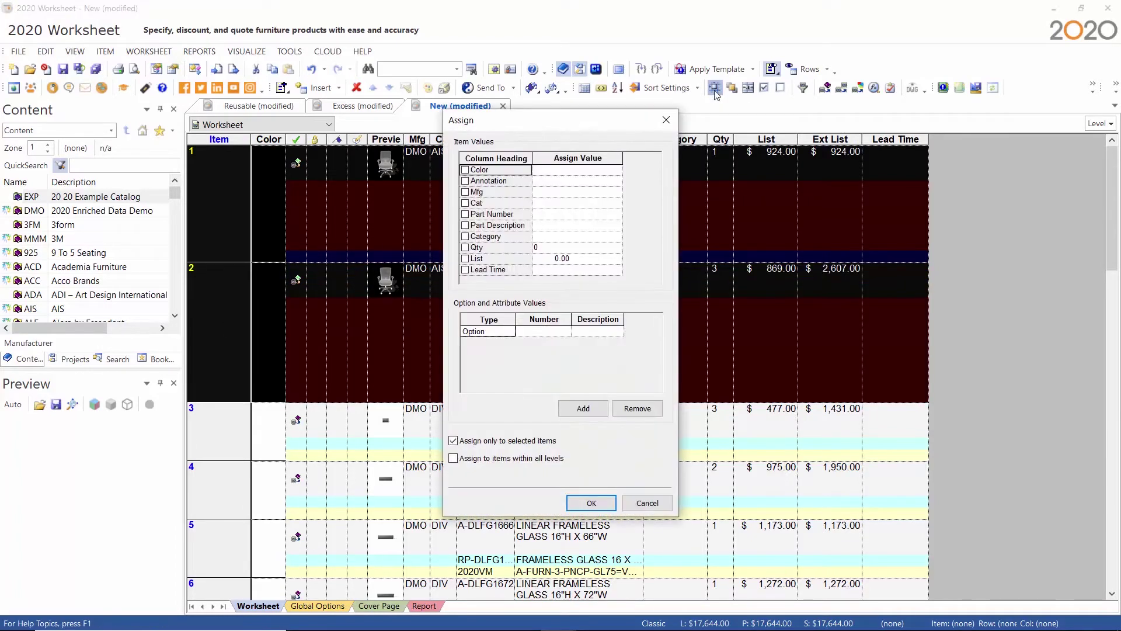
left_click(577, 270)
type("20 Weeks")
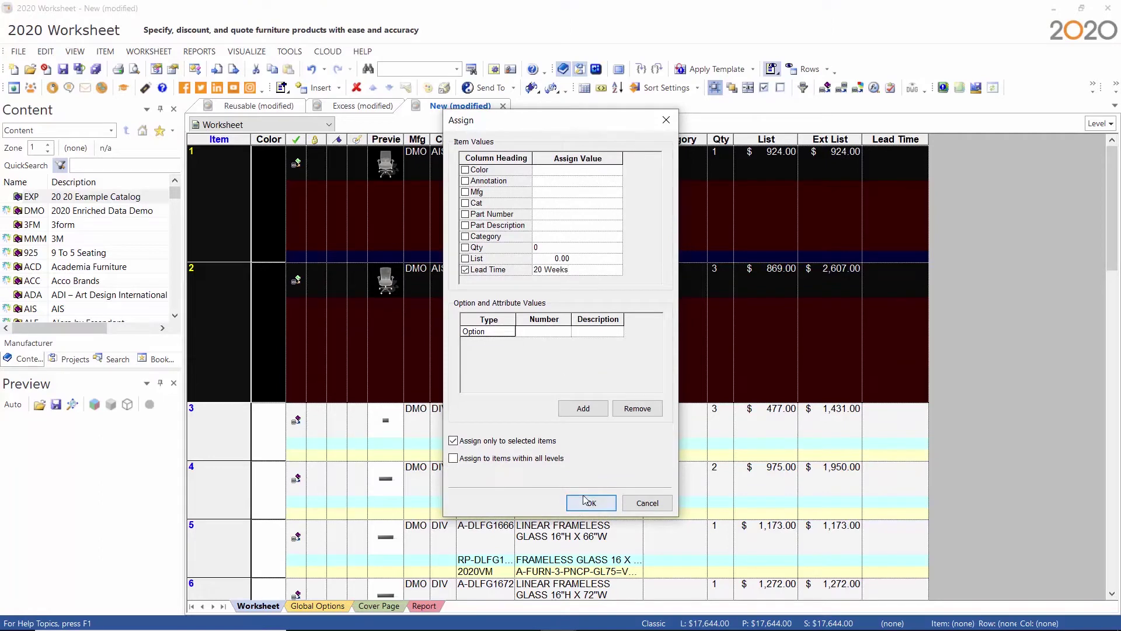
left_click(588, 501)
Enter 10 Days as item 3's Lead Time and fill it into items 4 through 6
left_click(895, 419)
type("10 Days")
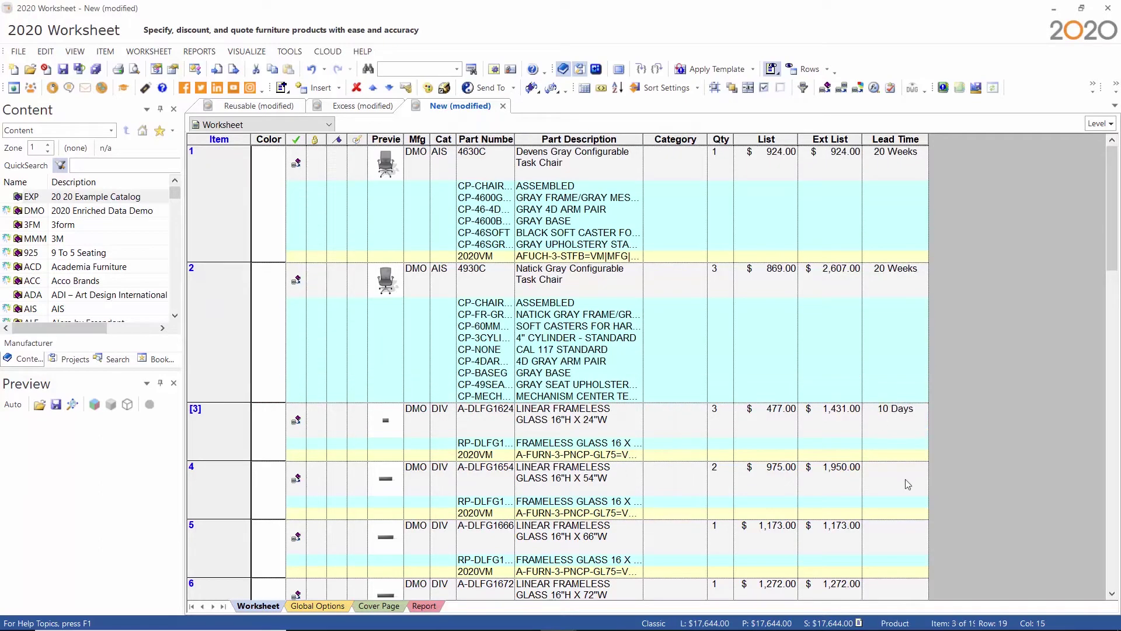
left_click(908, 485)
type("10 Days")
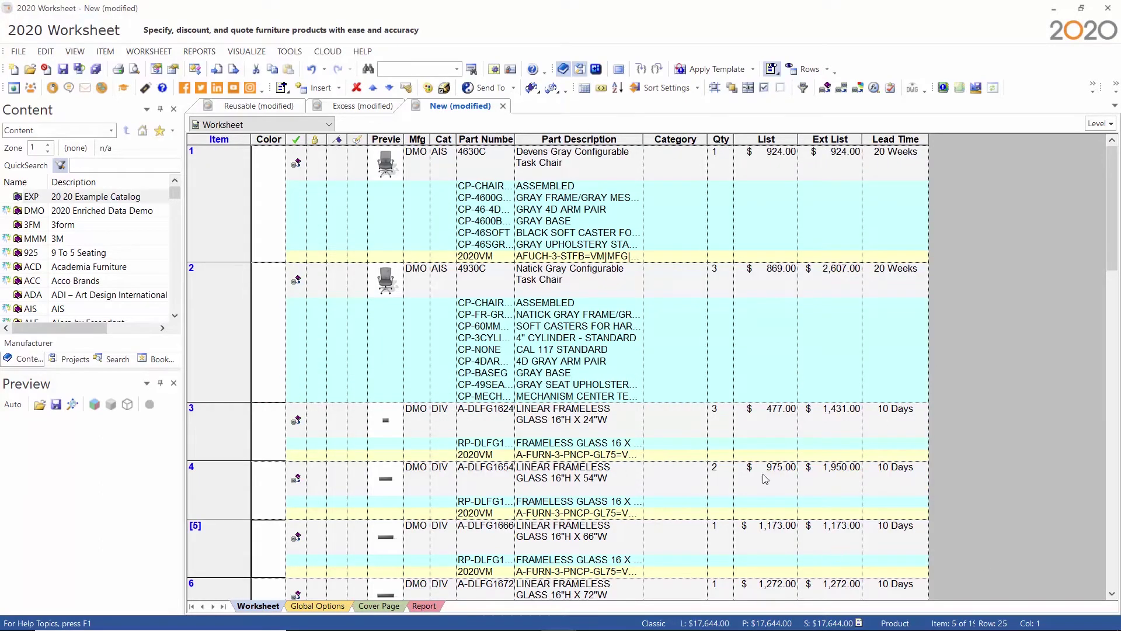
Add a Modifier column from Catalog Info and widen it
right_click(895, 140)
mouse_move(935, 216)
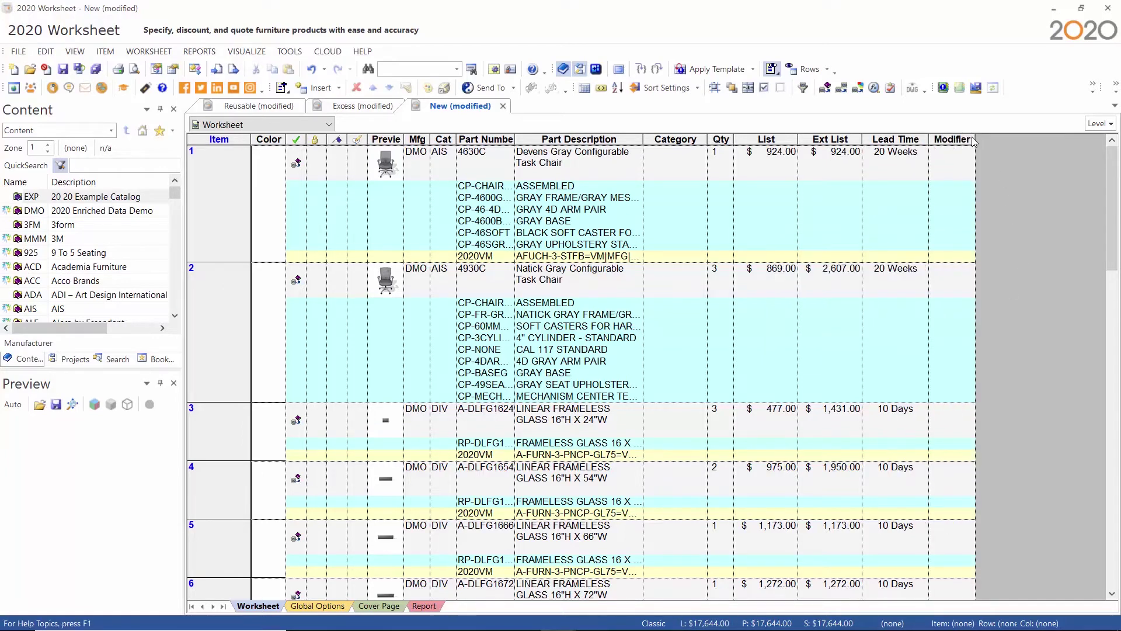
left_click_drag(976, 139, 986, 139)
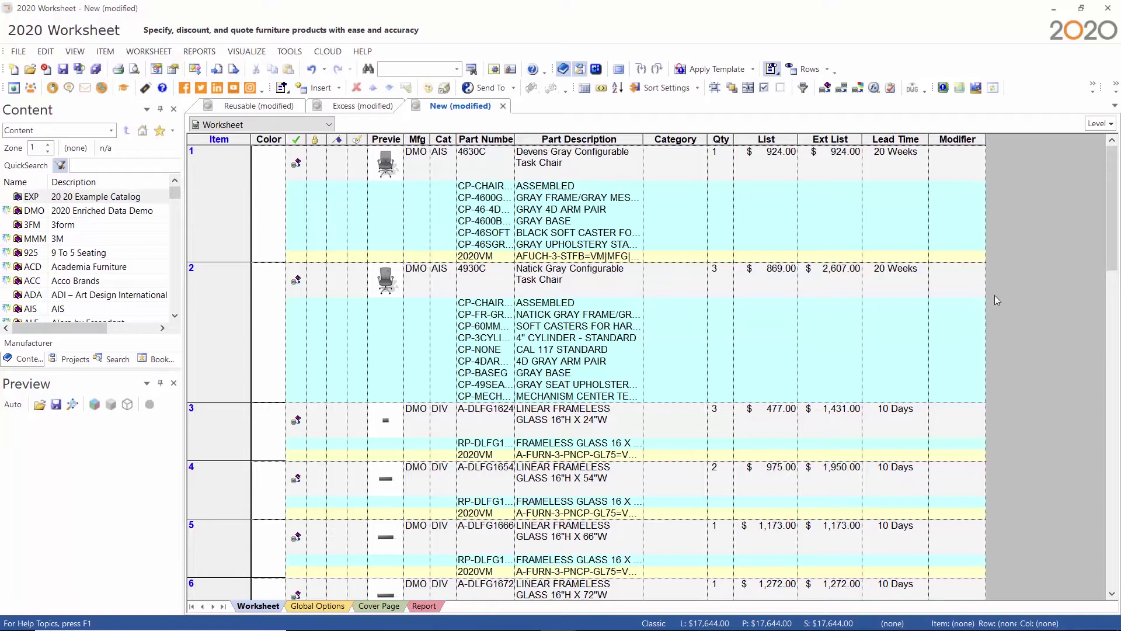
Enter Quick Ship as item 3's Modifier and copy it down to items 4 through 6
left_click(935, 420)
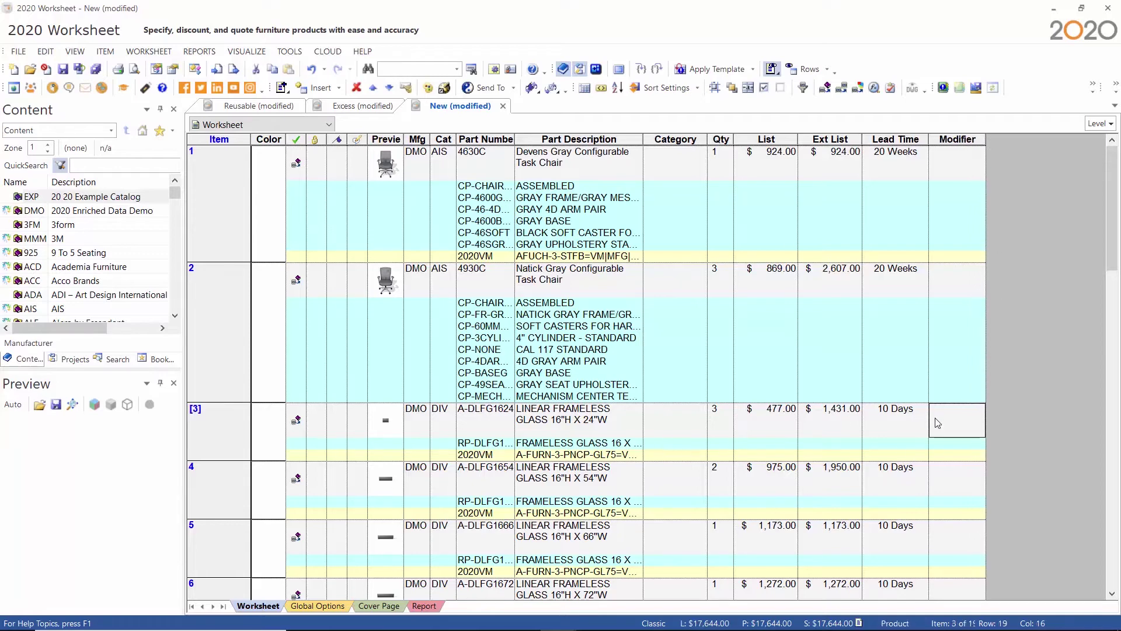
type("Quick Ship")
left_click(955, 489)
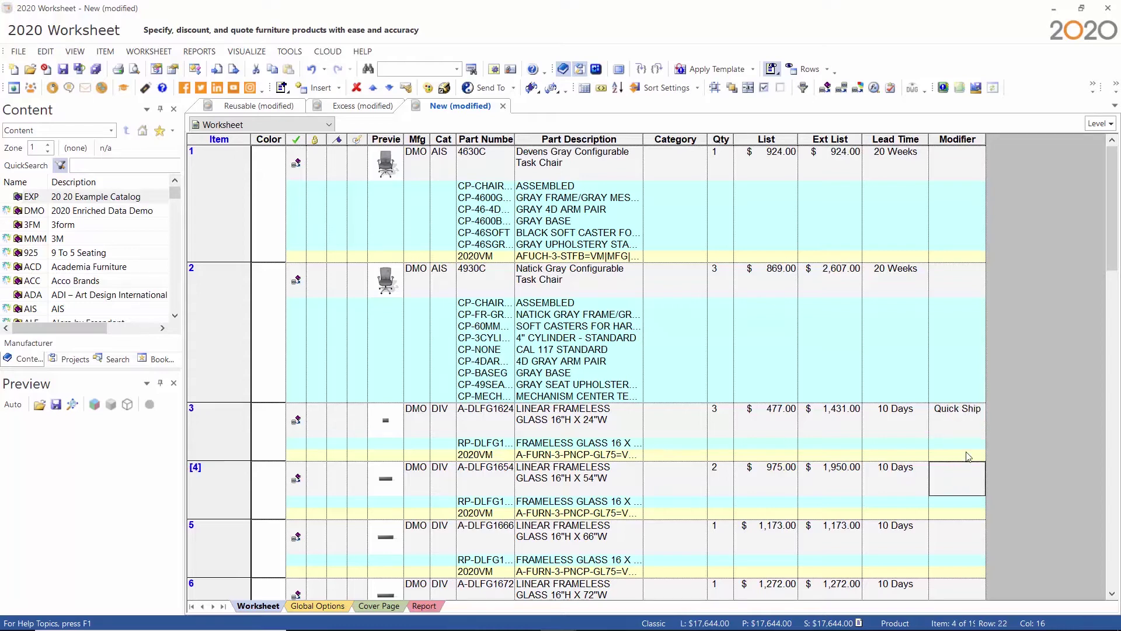
left_click(980, 413)
left_click_drag(935, 408, 986, 405)
key("ctrl+c")
left_click(960, 483)
key("ctrl+v")
left_click(963, 539)
key("ctrl+v")
left_click(972, 435)
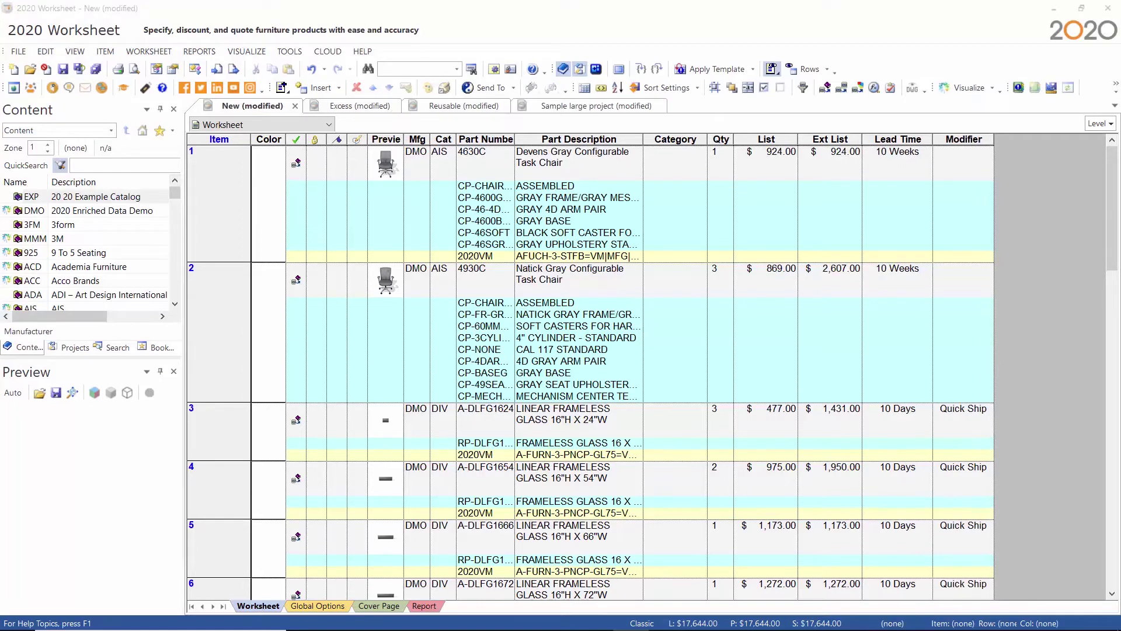
Flag all items whose Modifier is Quick Ship
left_click(105, 51)
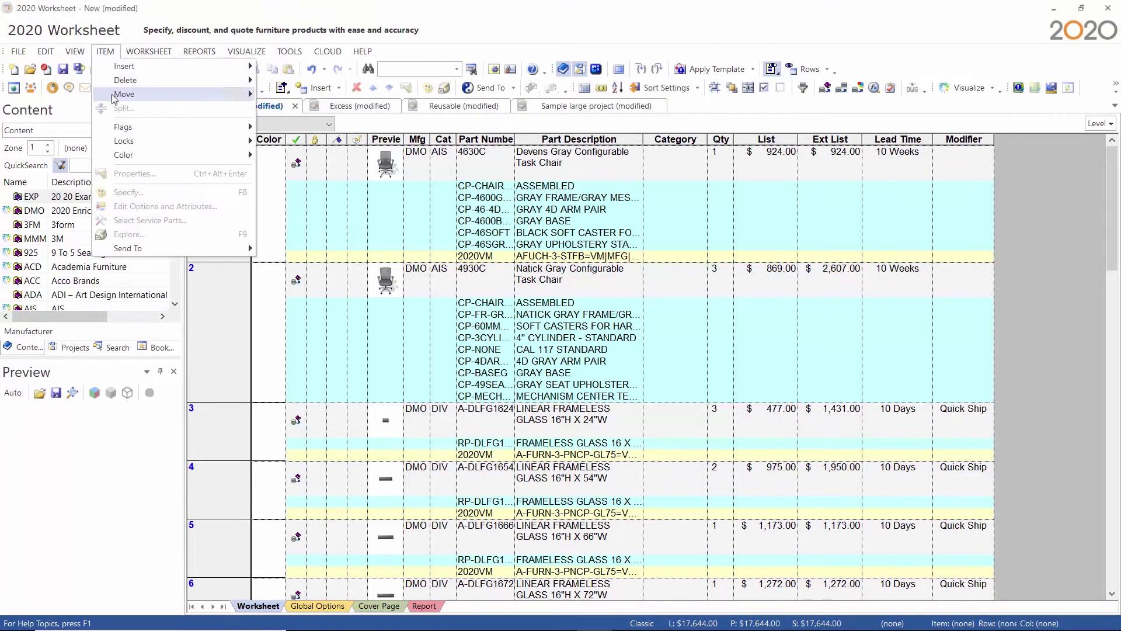
mouse_move(134, 135)
left_click(299, 187)
left_click(597, 407)
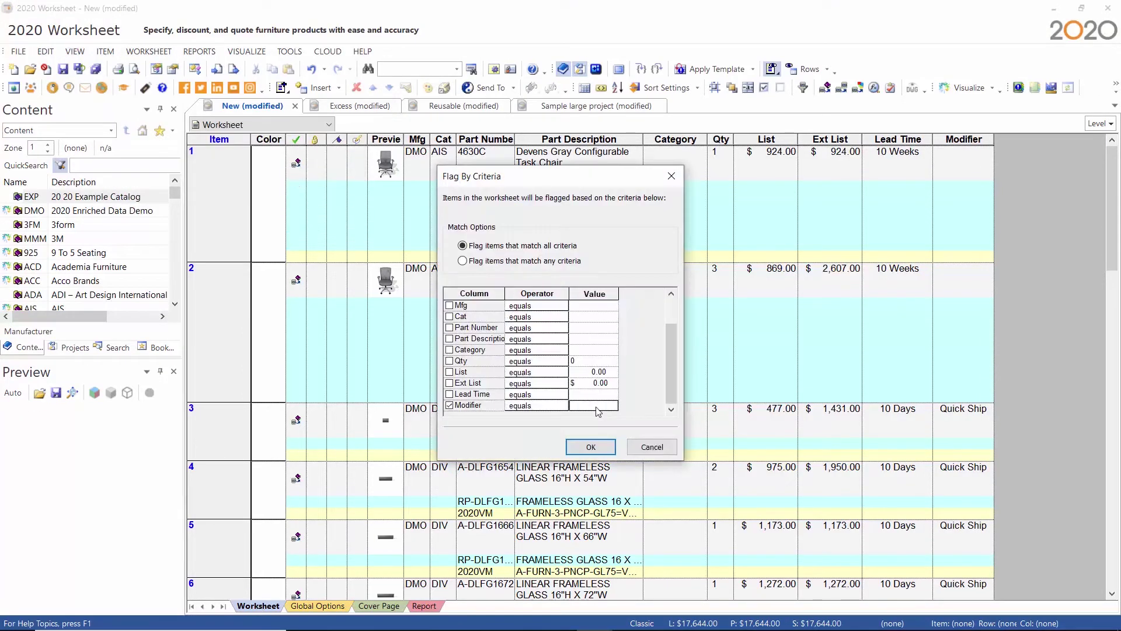
type("Quick Ship")
left_click(591, 446)
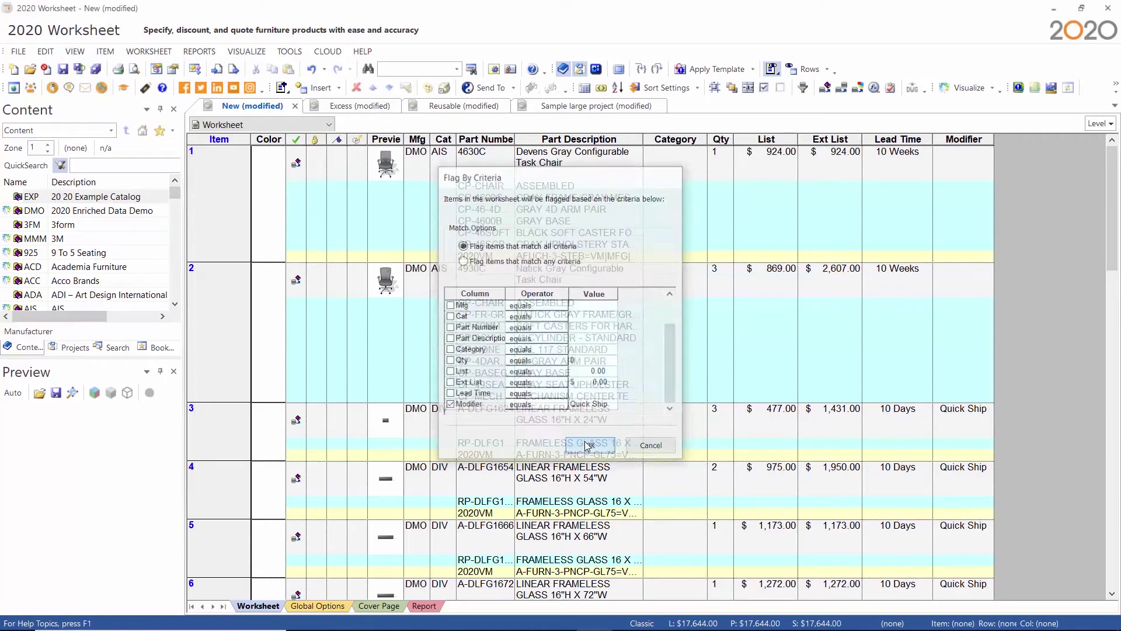
Lock all items matching the Modifier criterion
left_click(105, 51)
mouse_move(143, 146)
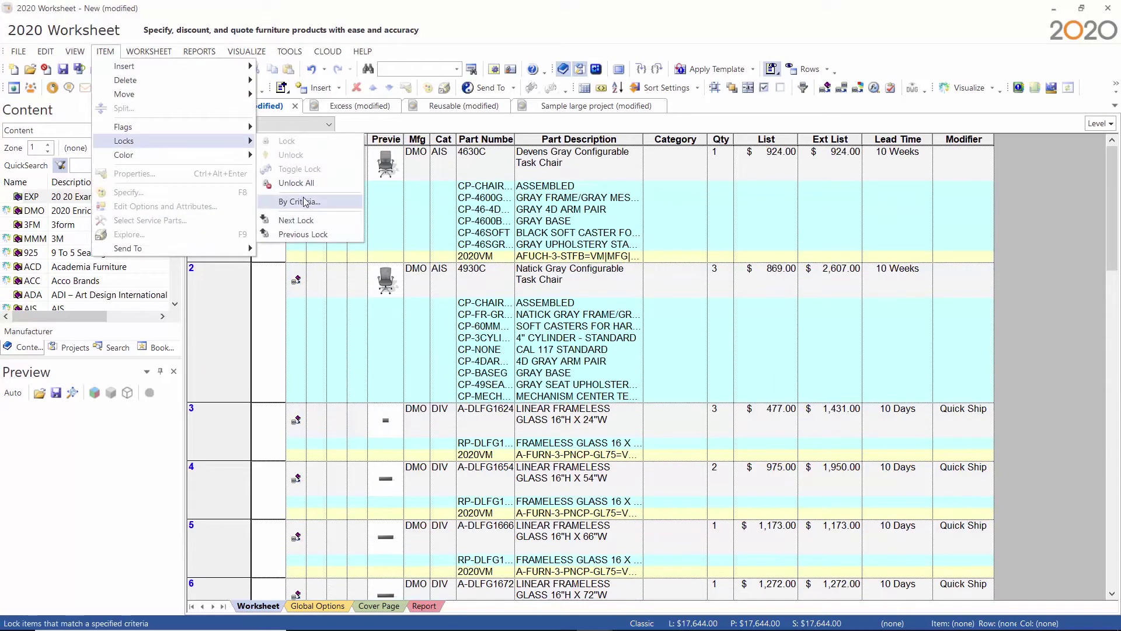
left_click(292, 202)
scroll(467, 380, "down", 3)
left_click(449, 405)
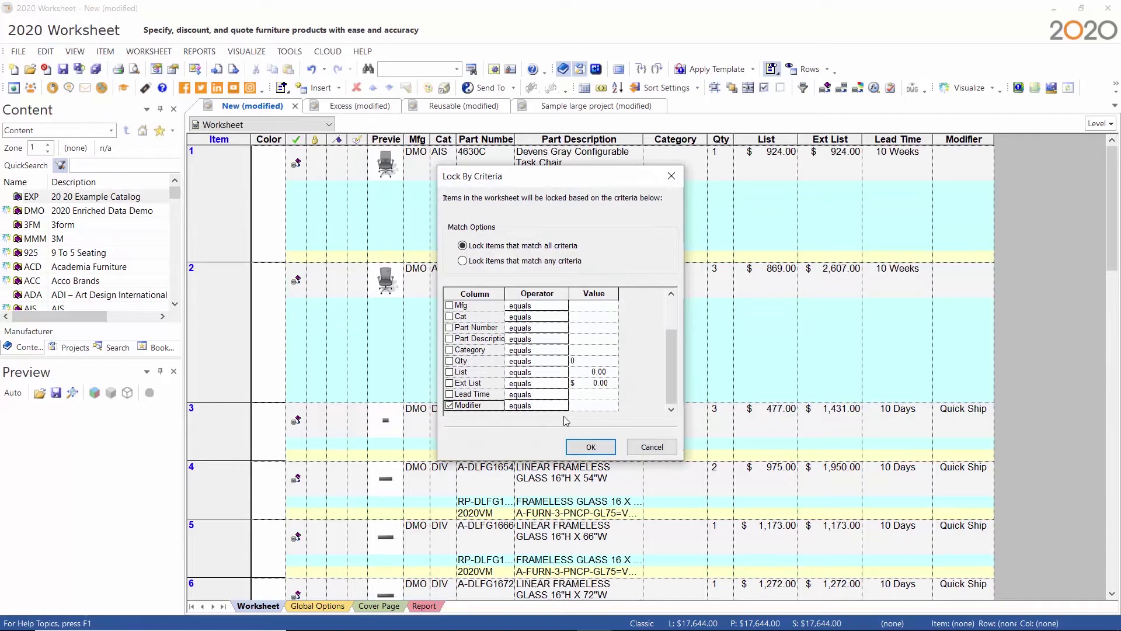
left_click(594, 406)
left_click(591, 446)
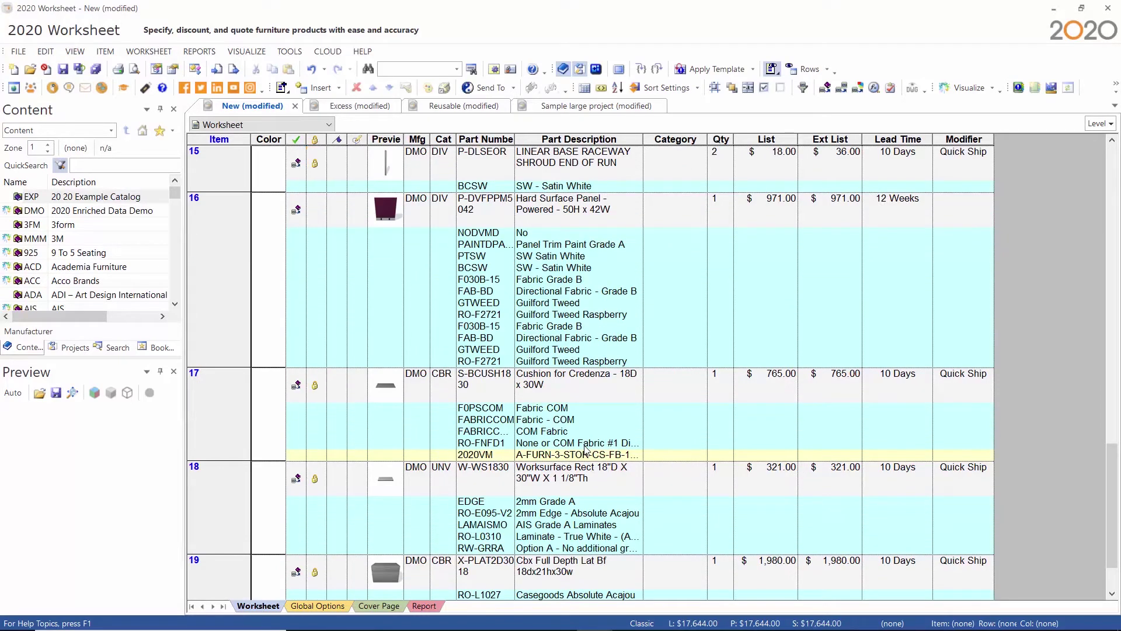
Colour items matching the Modifier criterion magenta using Color By Criteria
left_click(105, 51)
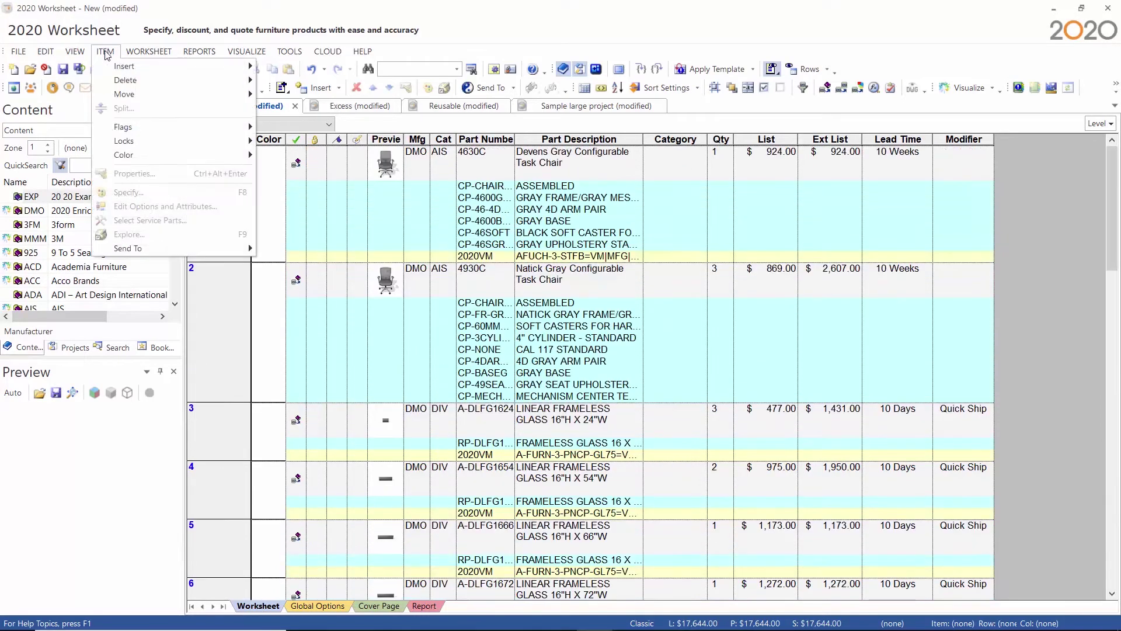
mouse_move(143, 158)
left_click(298, 182)
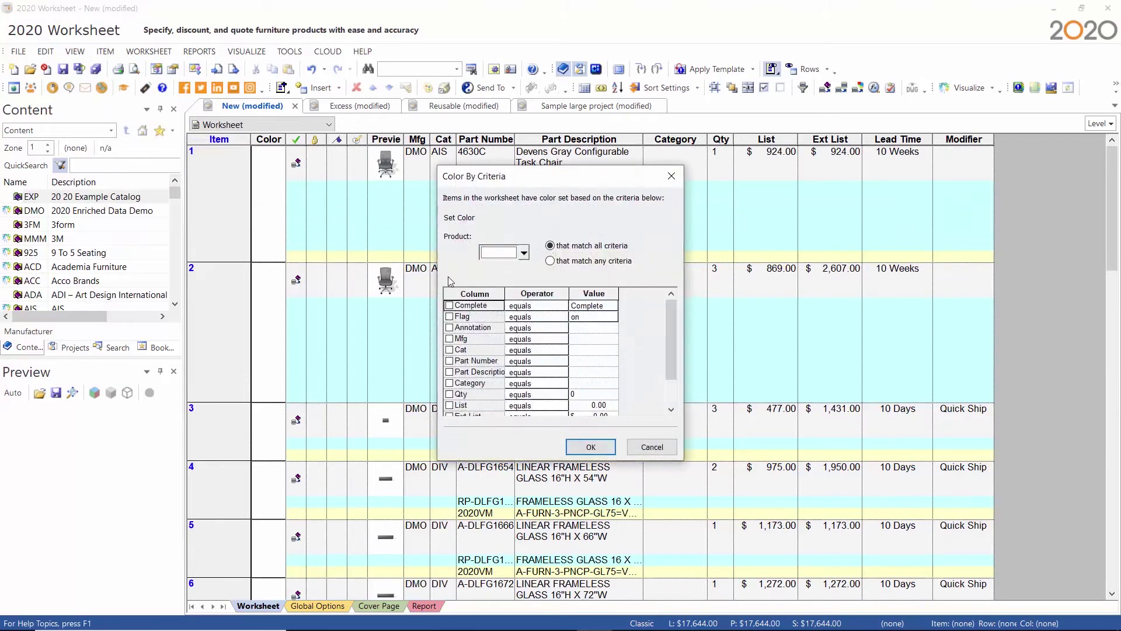
left_click(524, 253)
left_click(513, 321)
scroll(471, 368, "down", 1)
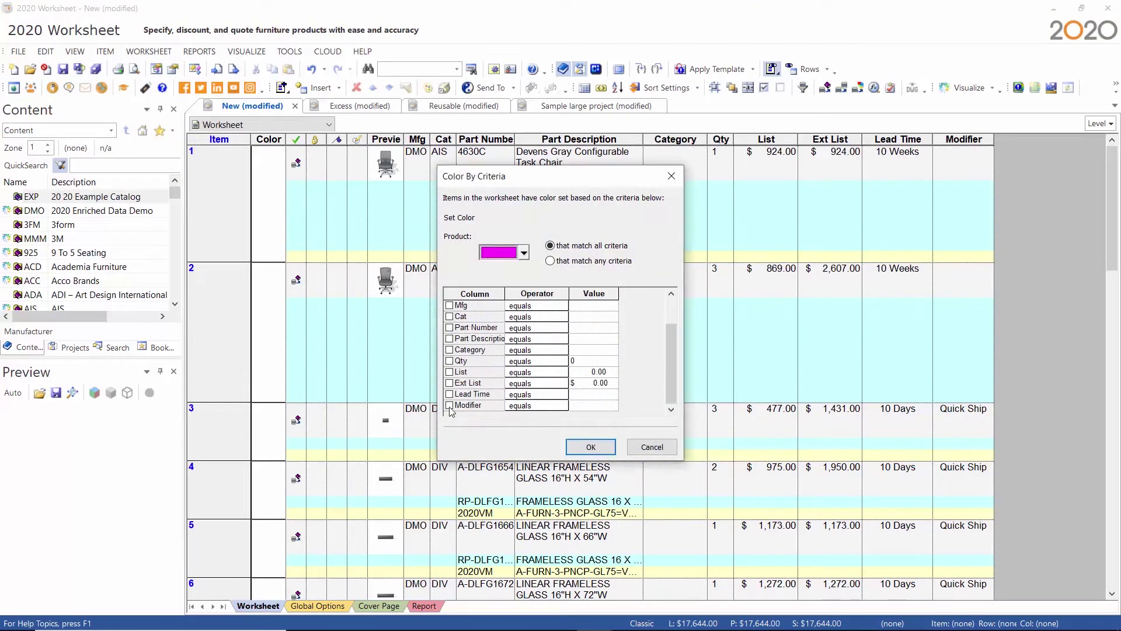
left_click(450, 405)
left_click(591, 447)
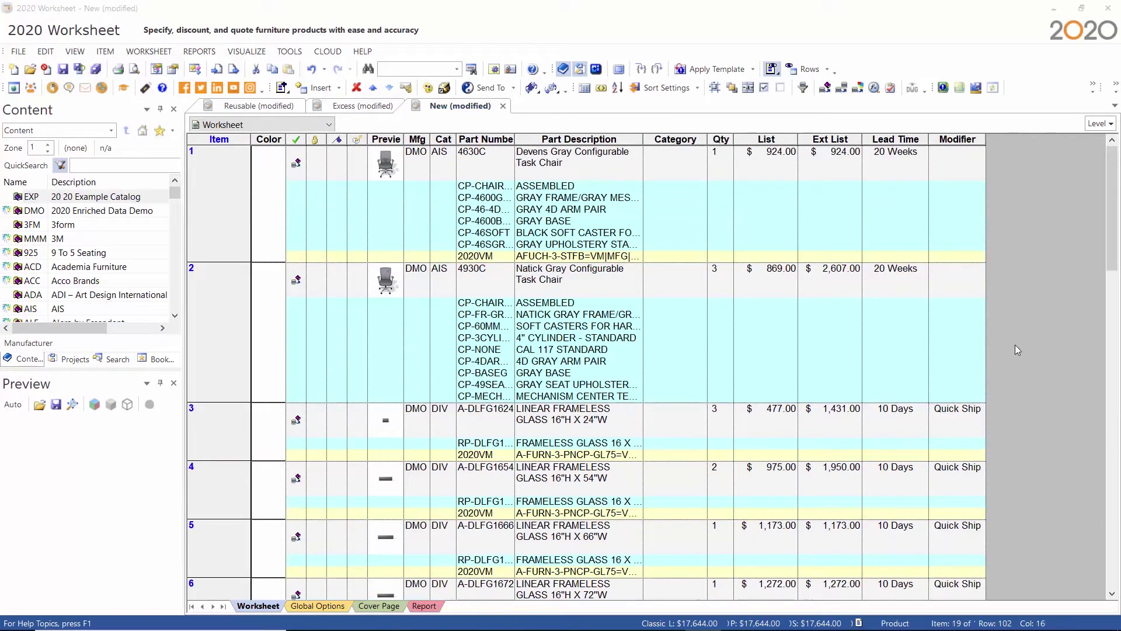
Replace all Quick Ship values with In Warehouse in the Modifier column
left_click(45, 52)
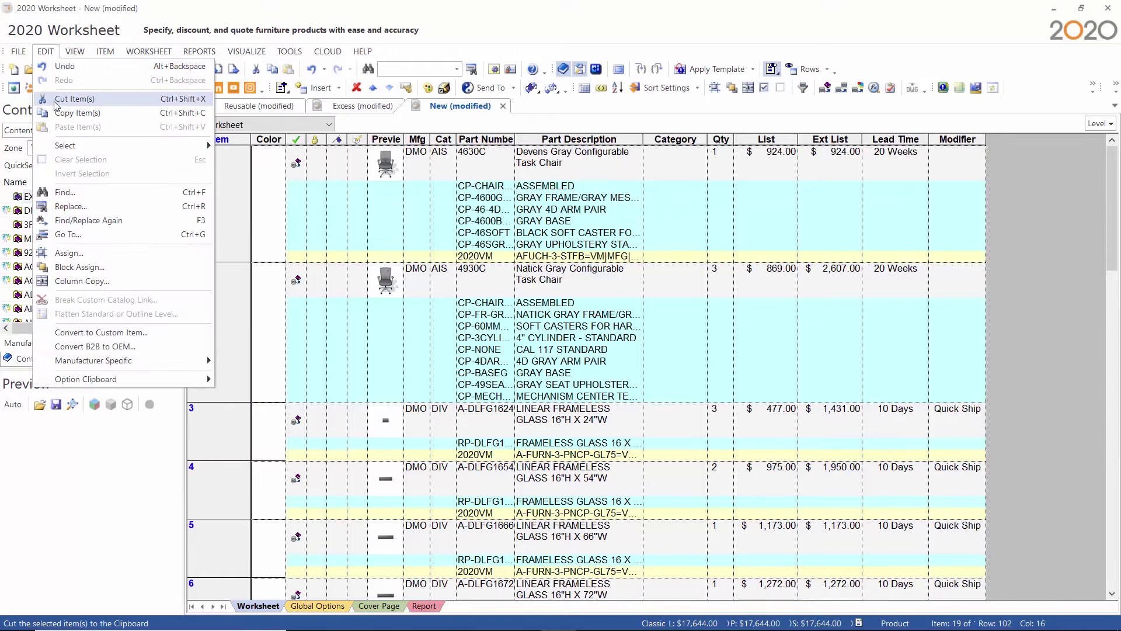
left_click(76, 213)
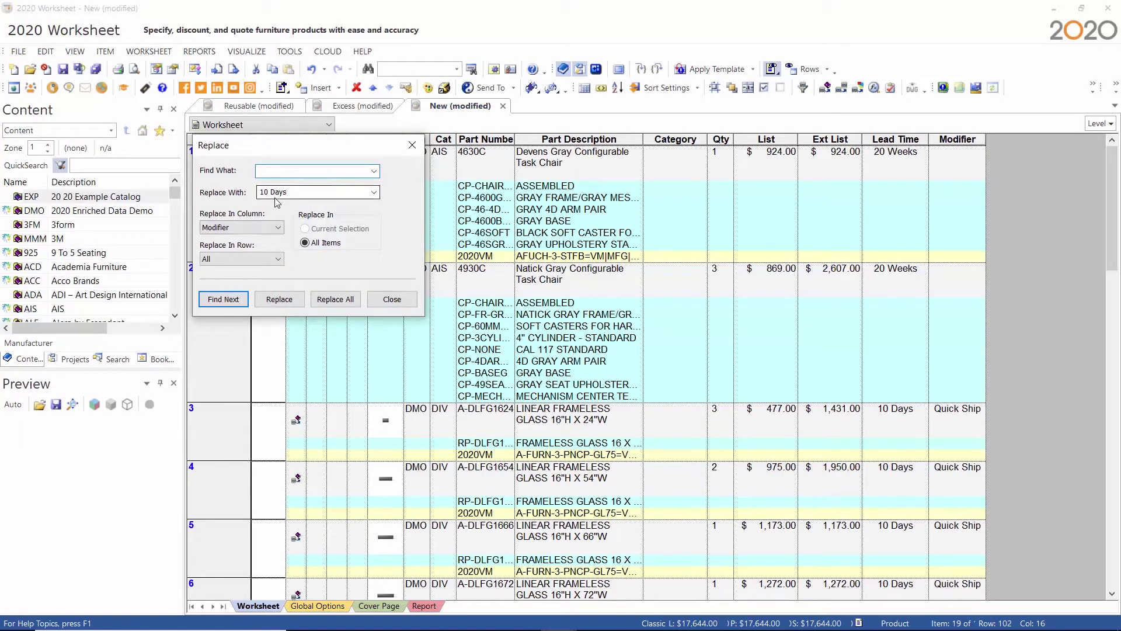
type("Quick Ship")
key("Tab")
type("In S")
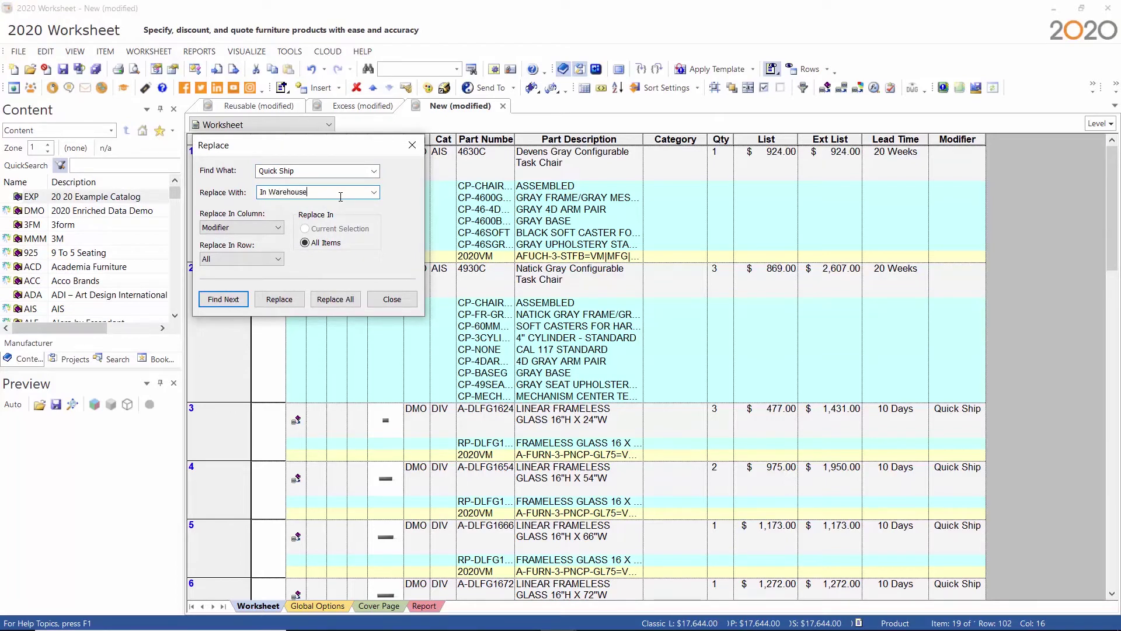
left_click(274, 227)
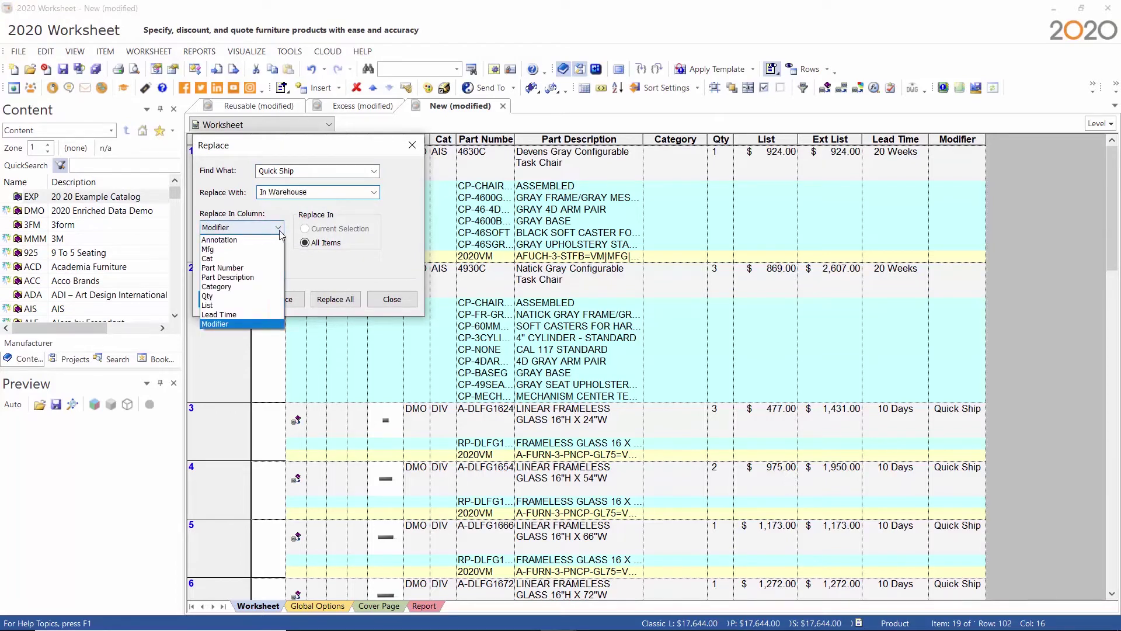
left_click(221, 324)
left_click(338, 300)
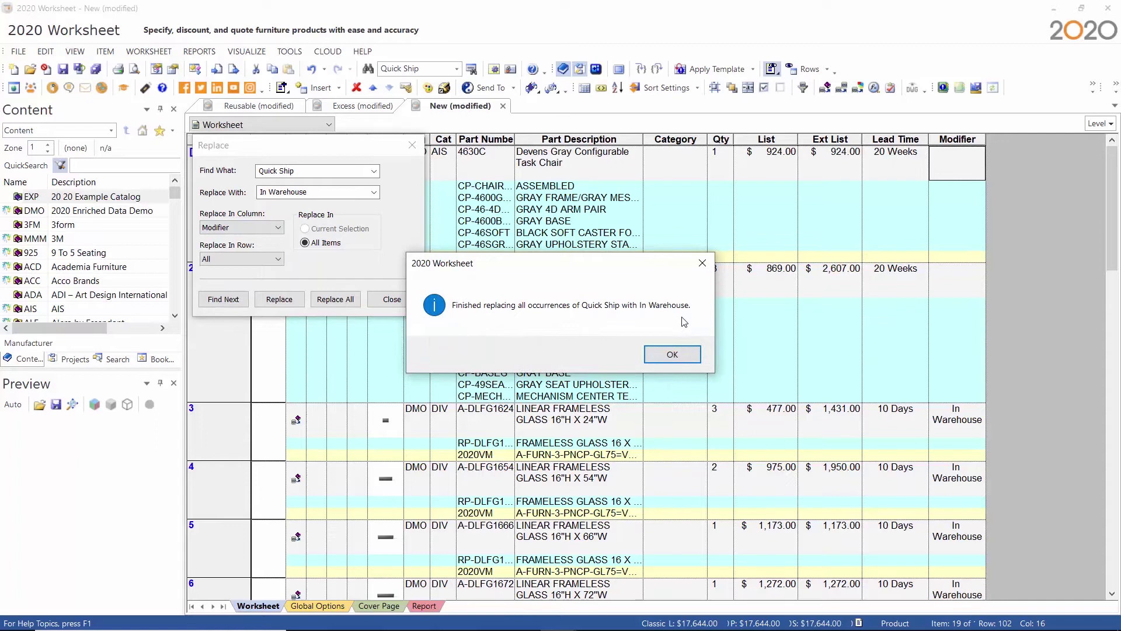
left_click(682, 354)
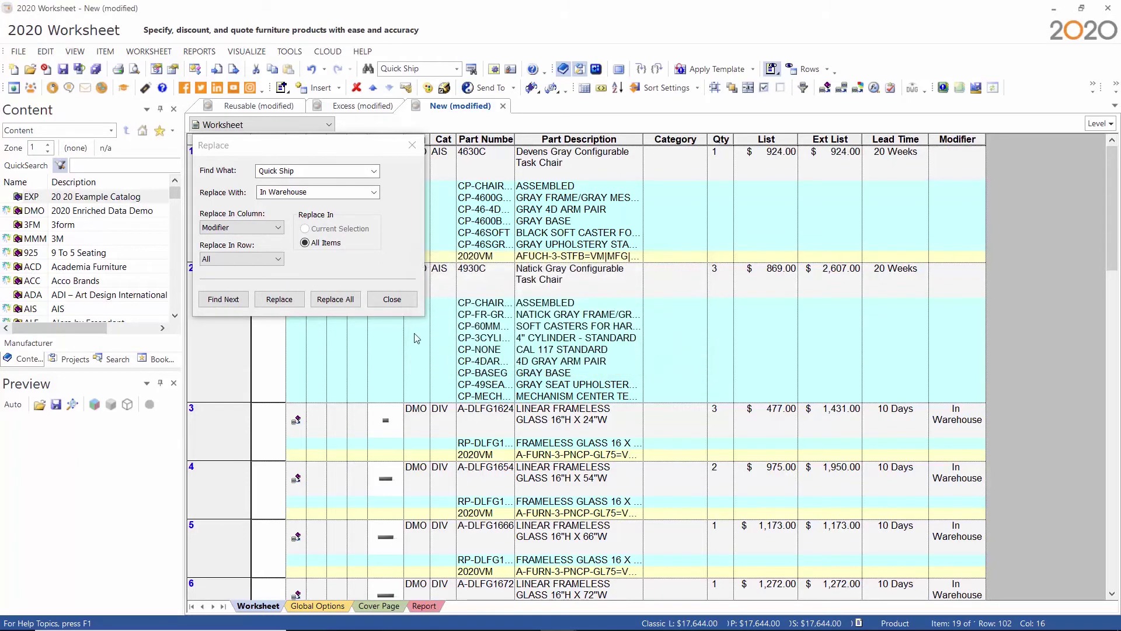
left_click(393, 300)
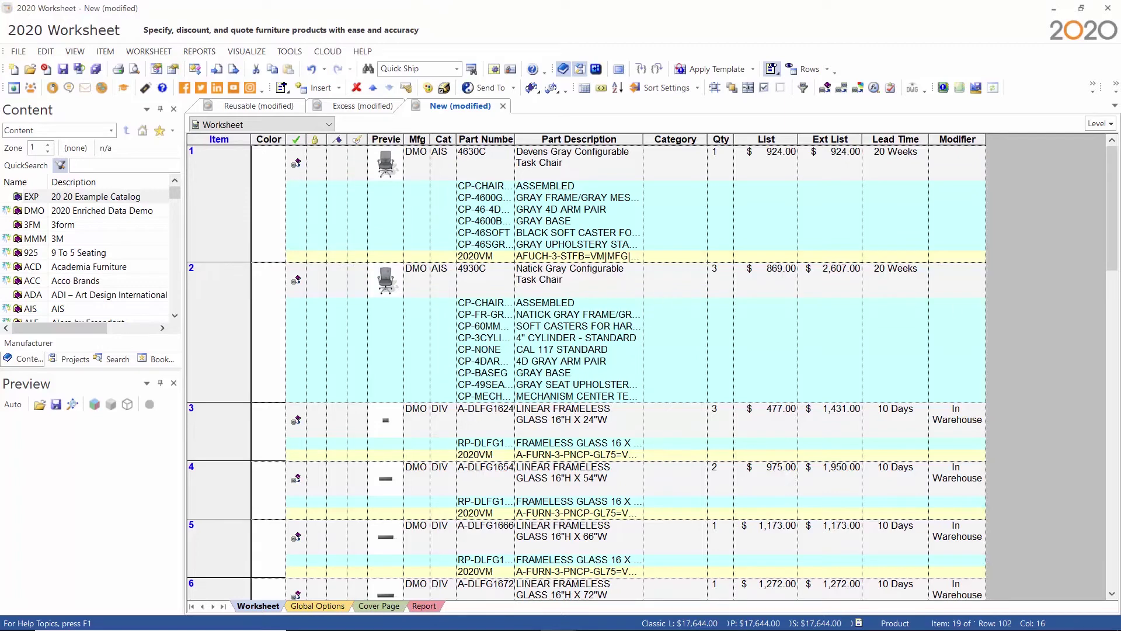
Find the first item containing In Warehouse
left_click(46, 52)
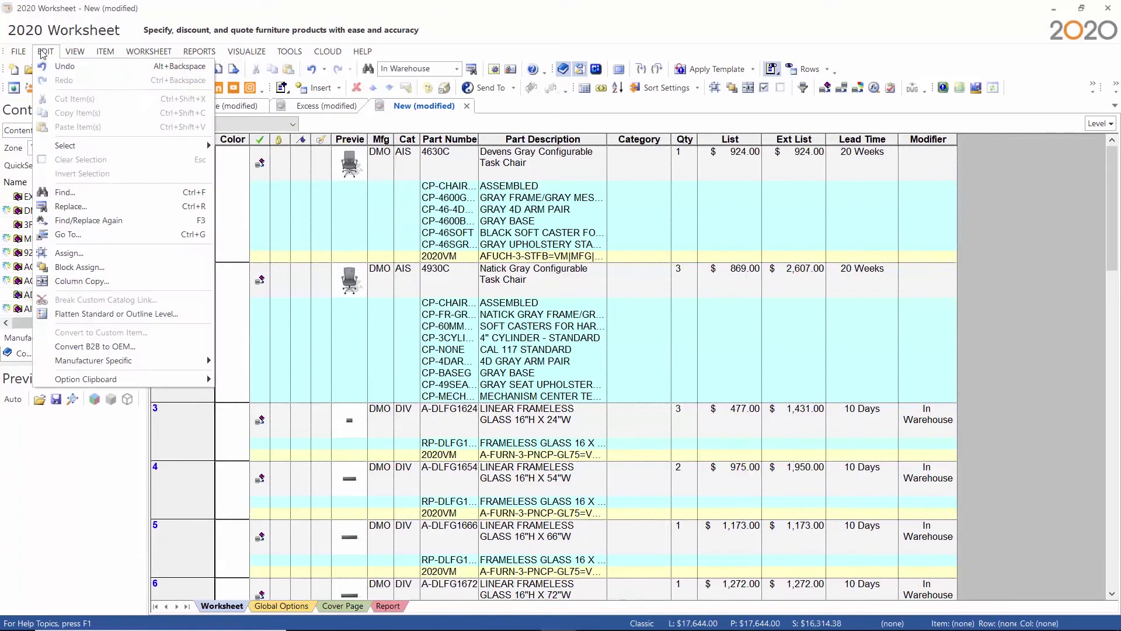
left_click(76, 192)
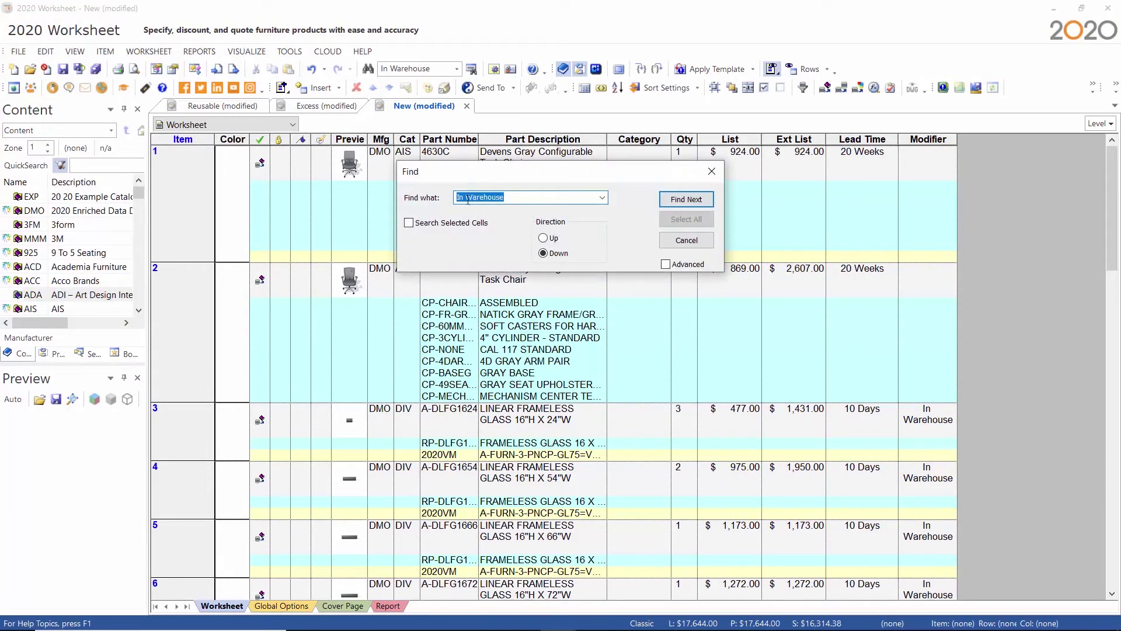
left_click(686, 199)
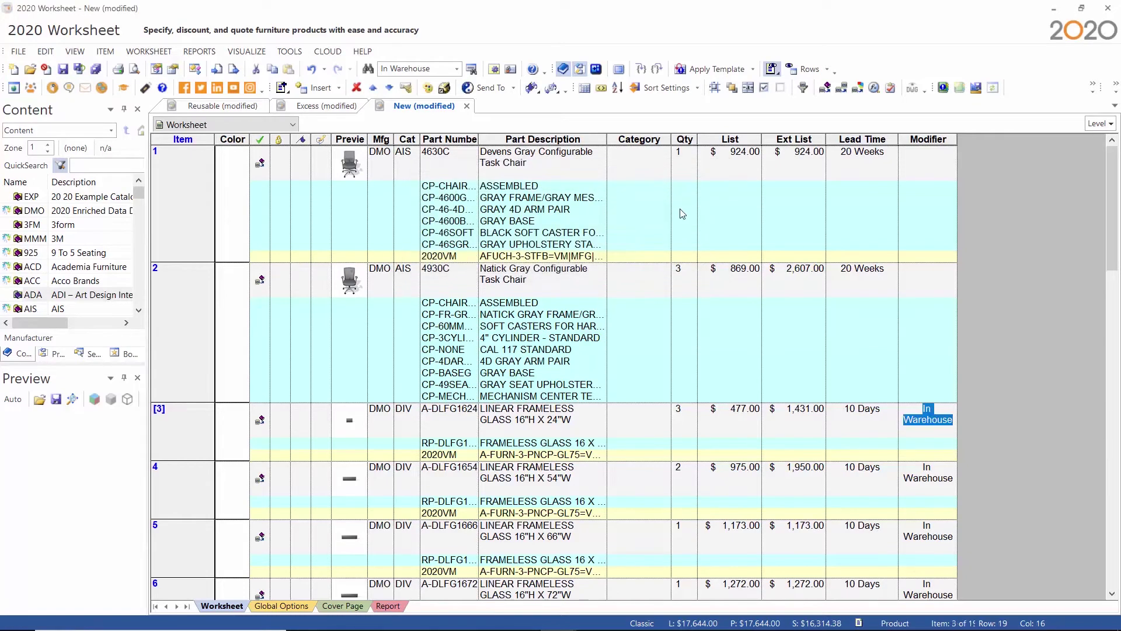
Add the Sell - % column from Columns > Discounts
right_click(933, 139)
mouse_move(971, 210)
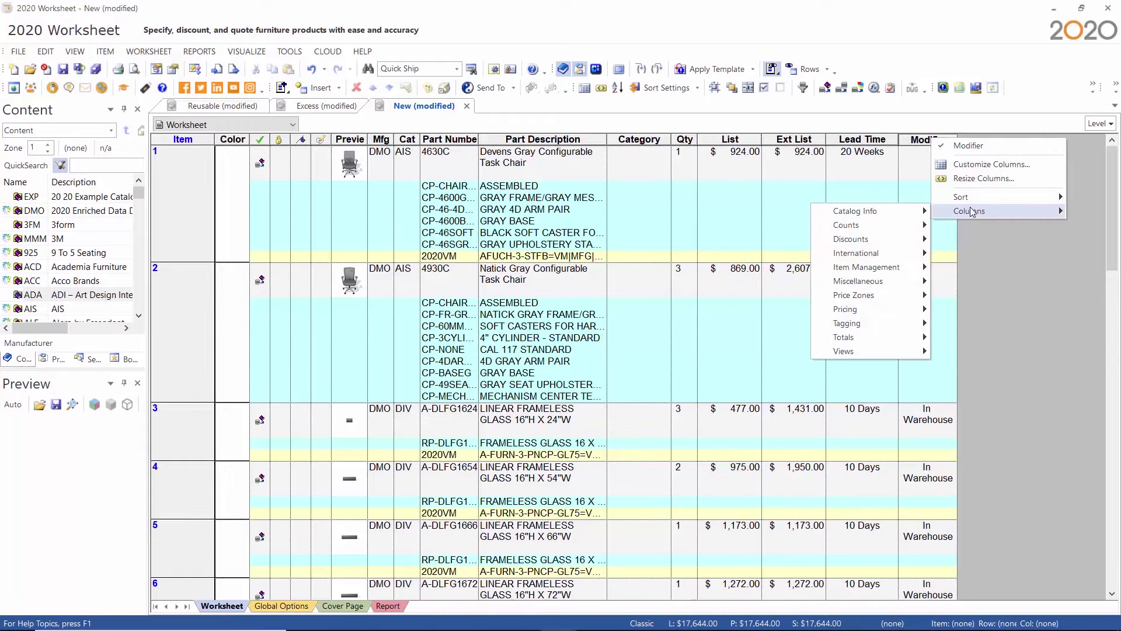
mouse_move(911, 239)
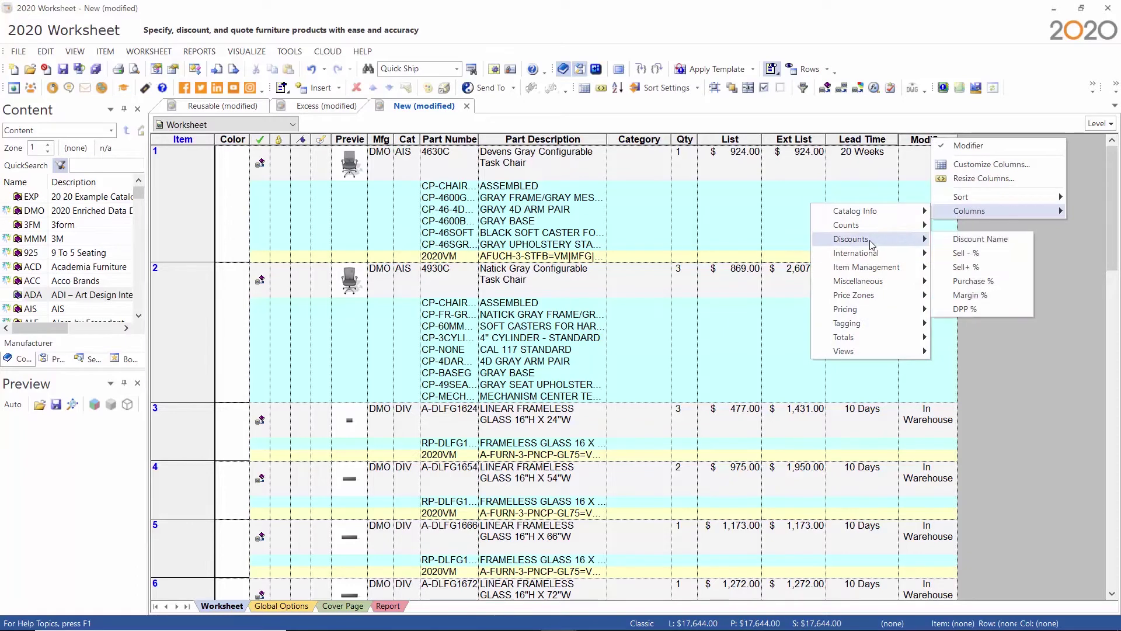
left_click(965, 253)
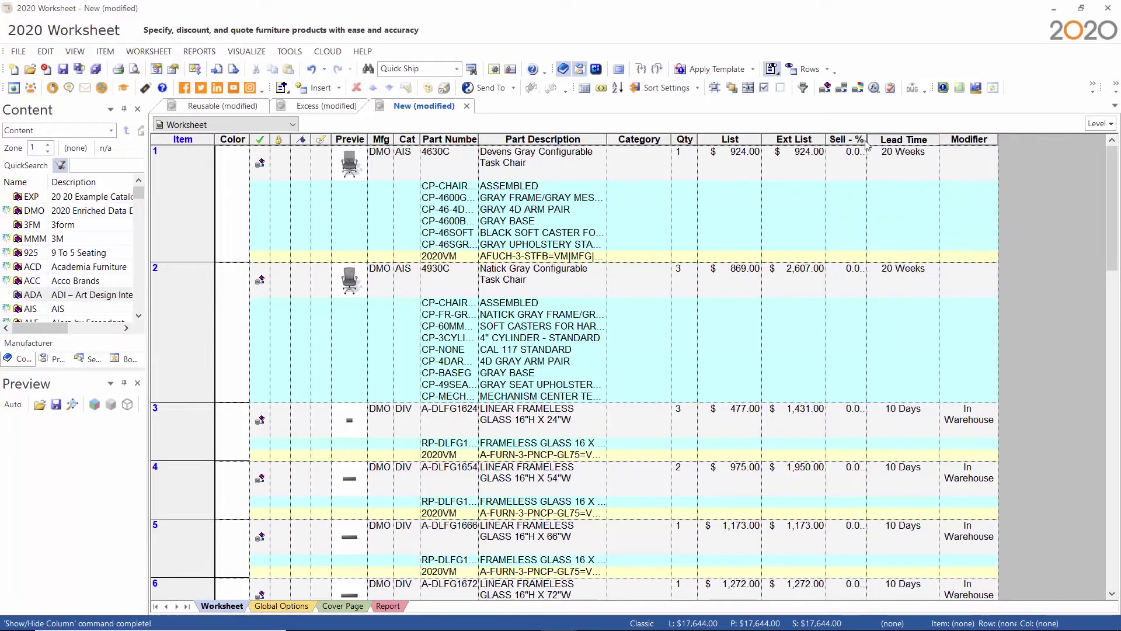
Add the Sell+ % column and autofit both discount columns to show 0.000
right_click(886, 140)
mouse_move(917, 212)
mouse_move(864, 243)
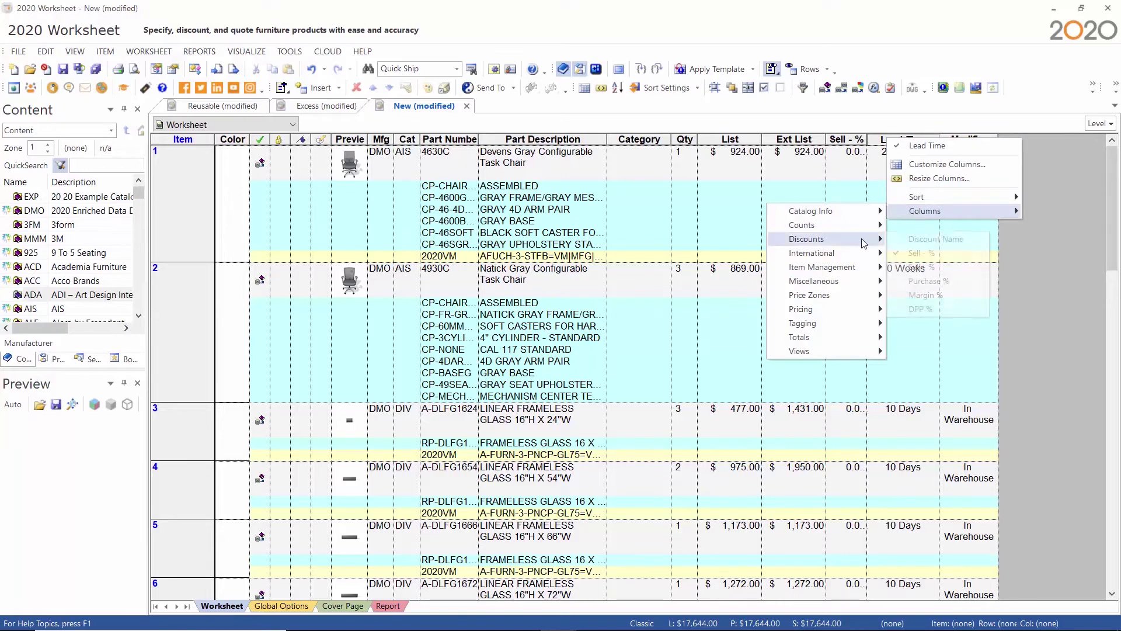
left_click(921, 267)
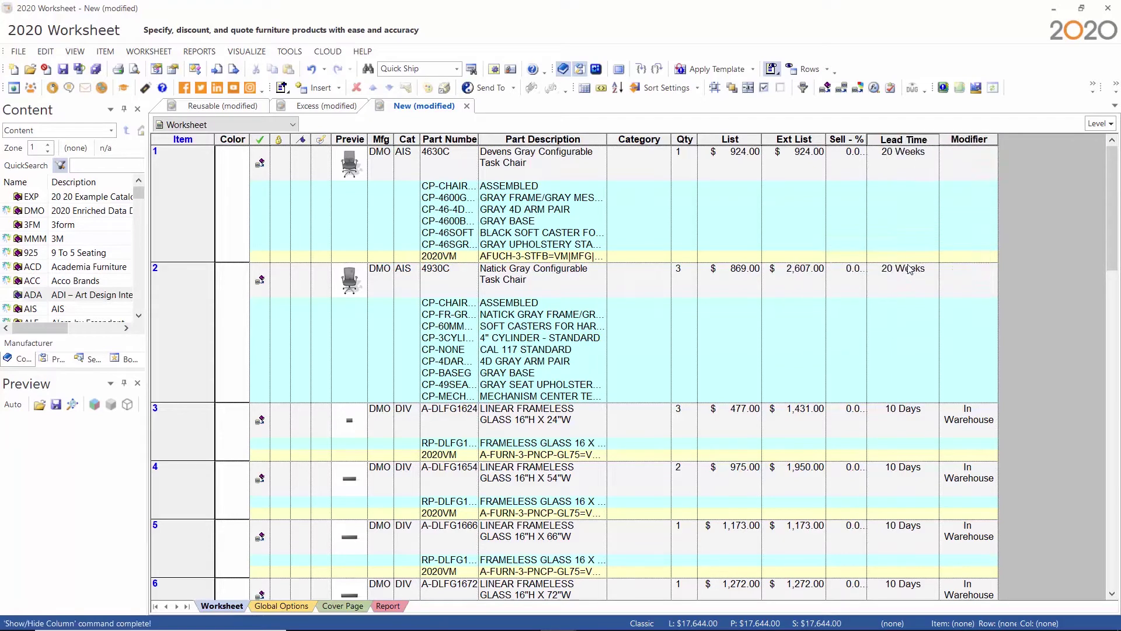
double_click(869, 139)
double_click(922, 139)
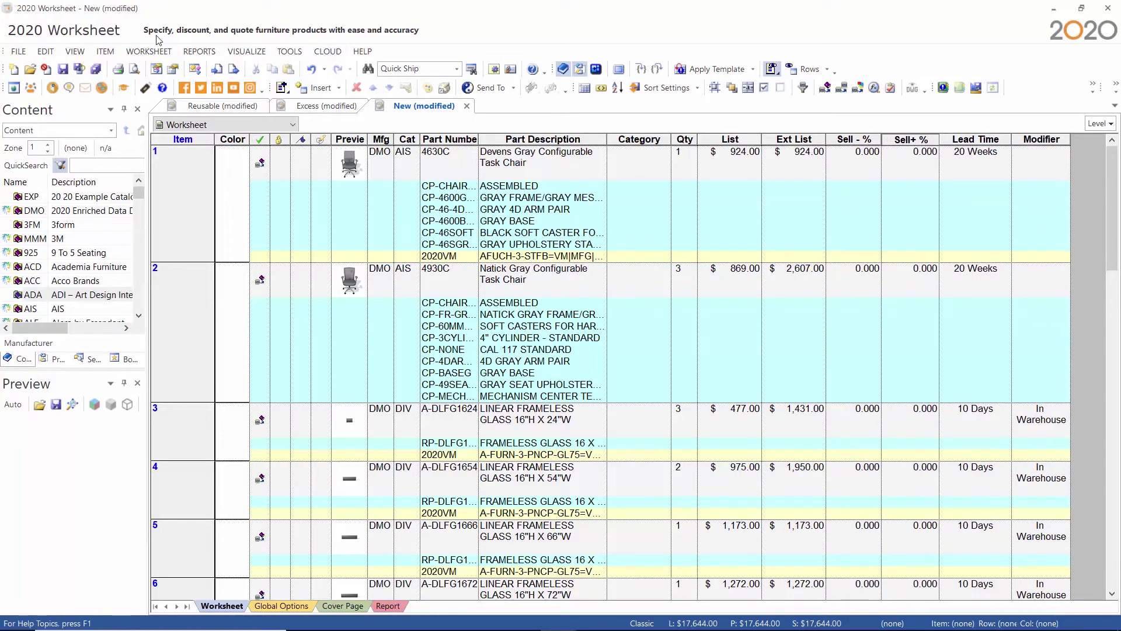
Apply a 20 Sell- % discount named 'Modifier Discount' to items whose Modifier is In Warehouse
left_click(155, 52)
left_click(211, 135)
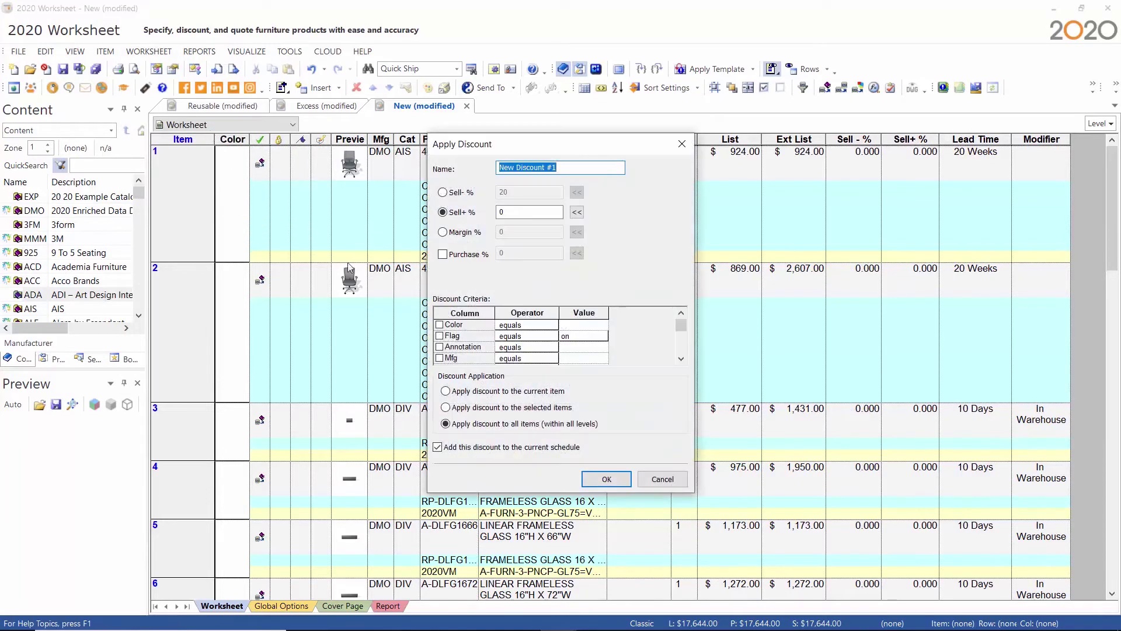
left_click(461, 193)
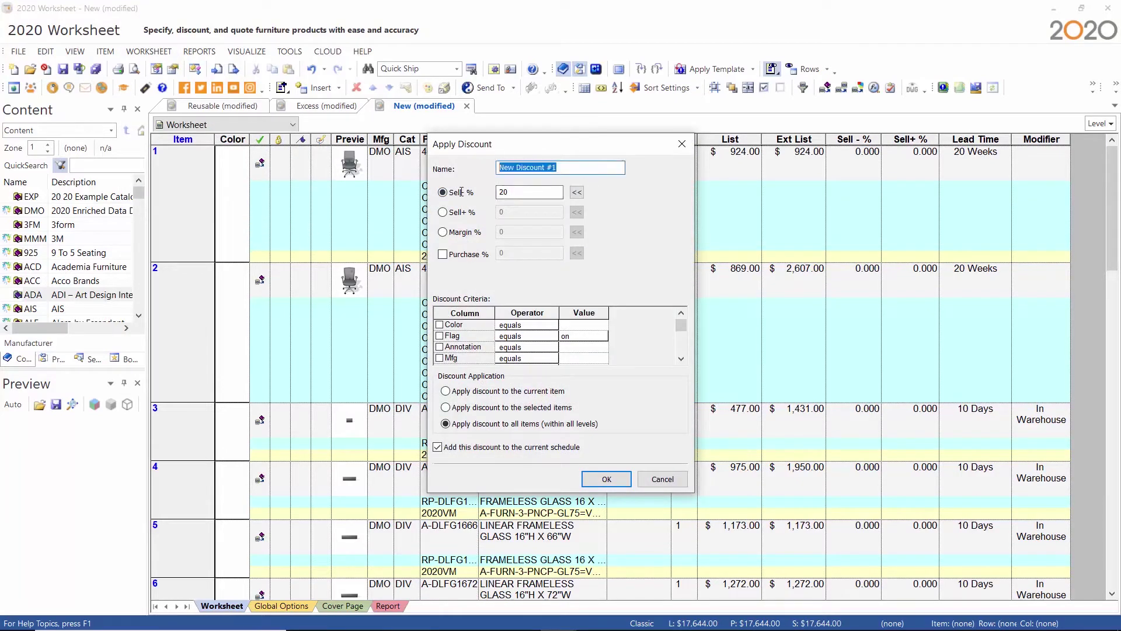
type("Modifier Discount")
scroll(472, 360, "down", 4)
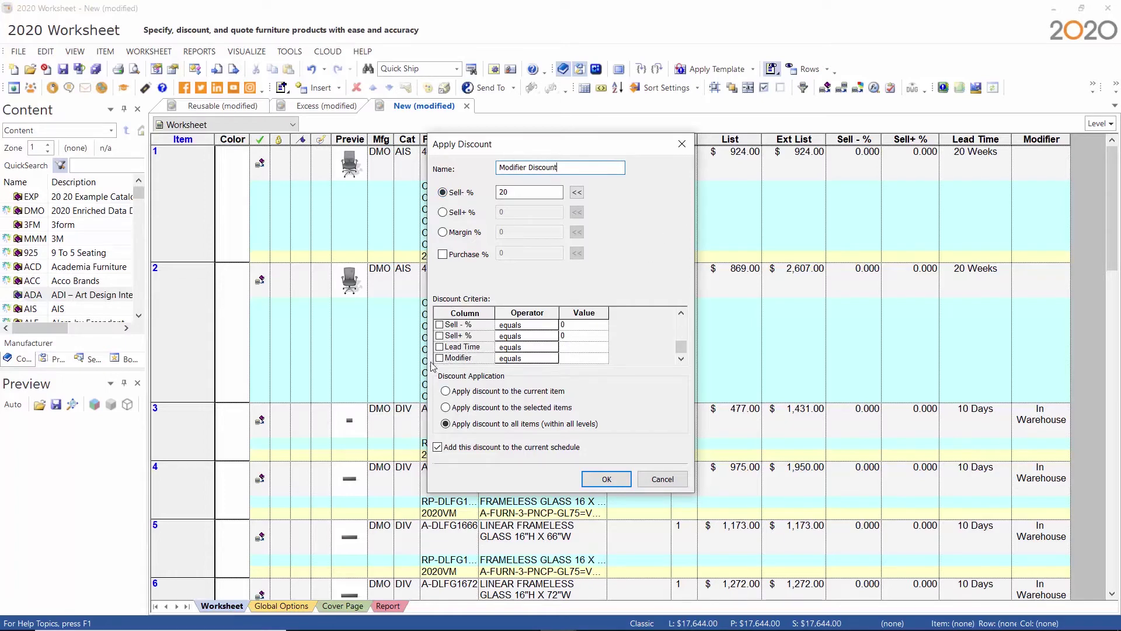
left_click(439, 358)
left_click(587, 359)
type("In Warehouse")
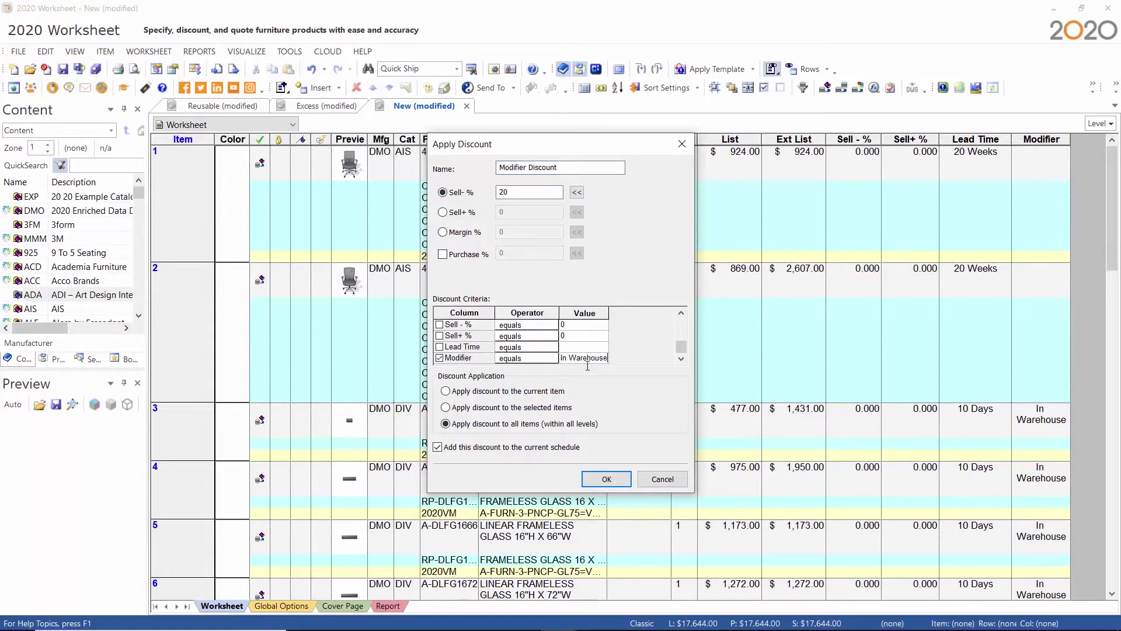
left_click(601, 479)
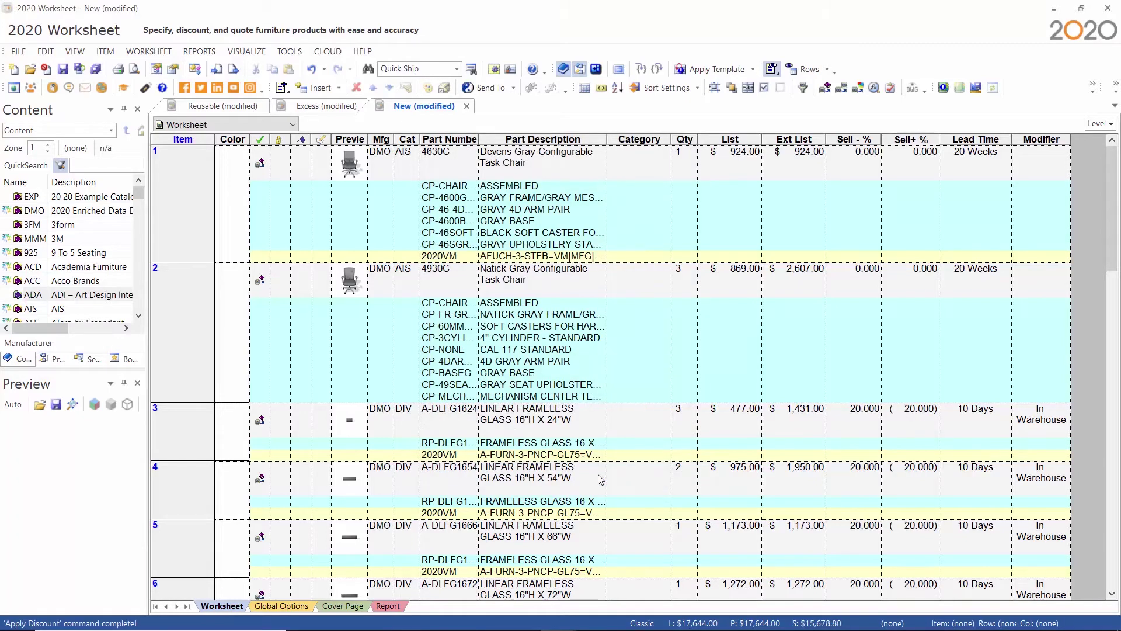
Add a new 18 Sell+ % discount named 'Lead Time Discount' to the discount schedule
left_click(149, 51)
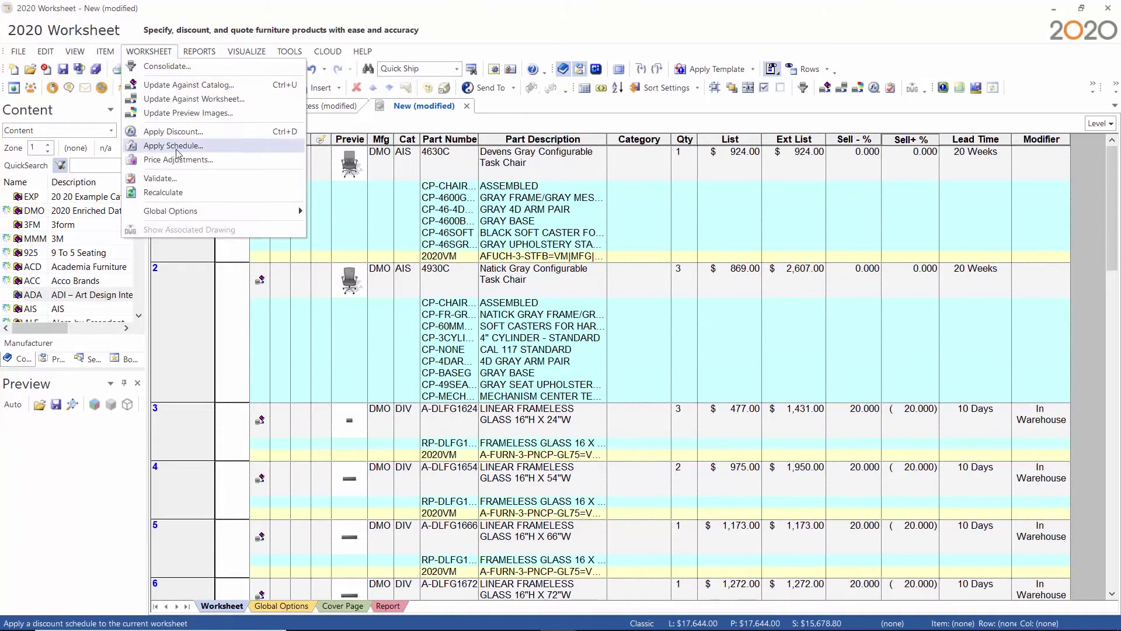
left_click(158, 149)
left_click(430, 251)
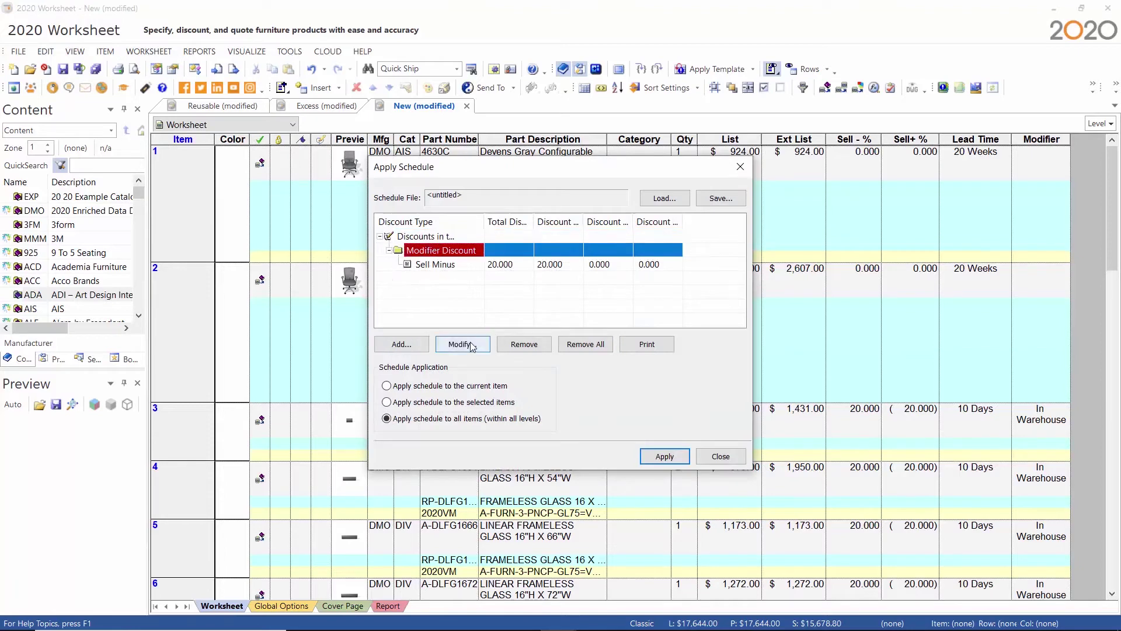
left_click(399, 345)
left_click(457, 258)
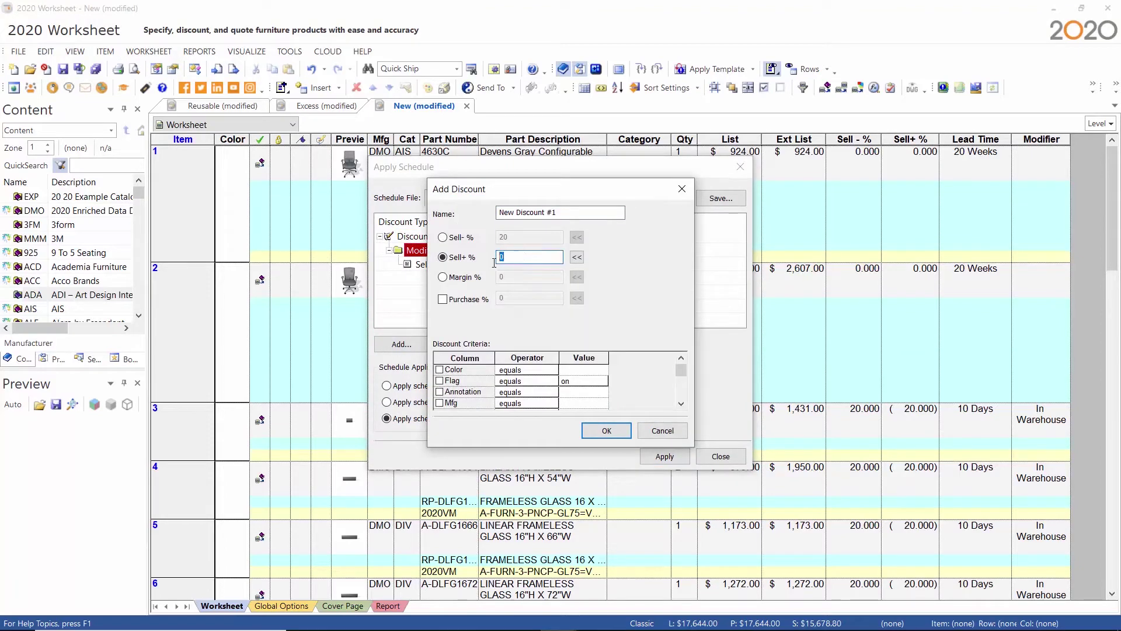
type("18")
left_click_drag(579, 213, 458, 220)
type("Lead Time")
Limit it to items with a 20 Weeks lead time and apply the schedule to all items
scroll(561, 385, "down", 5)
left_click(440, 392)
left_click(582, 392)
type("20 Weeks")
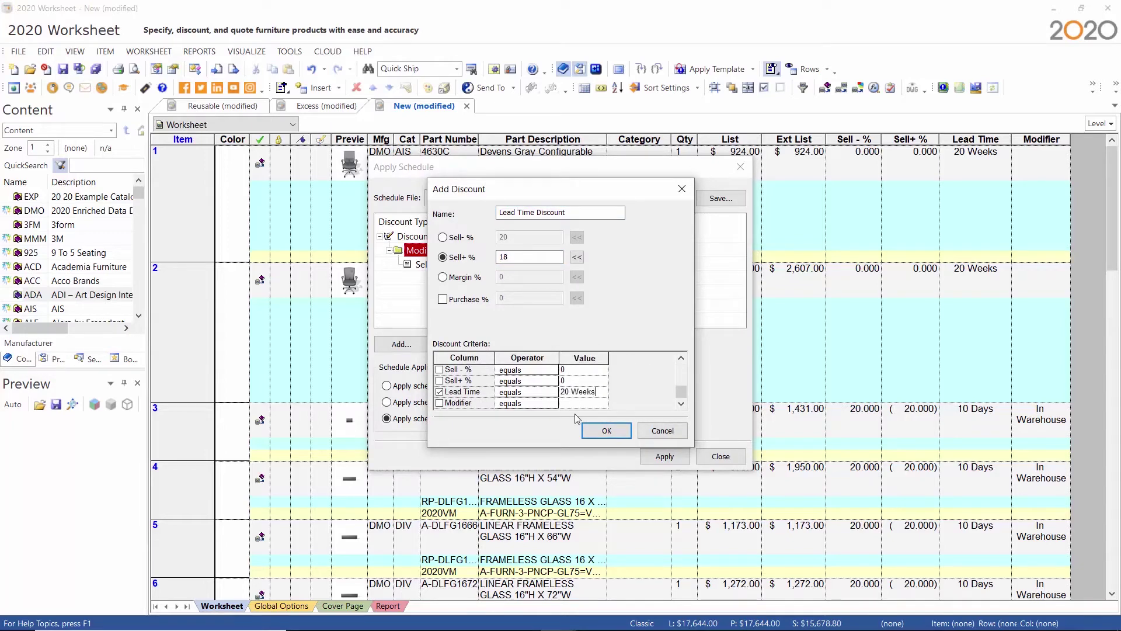
left_click(606, 430)
left_click(665, 456)
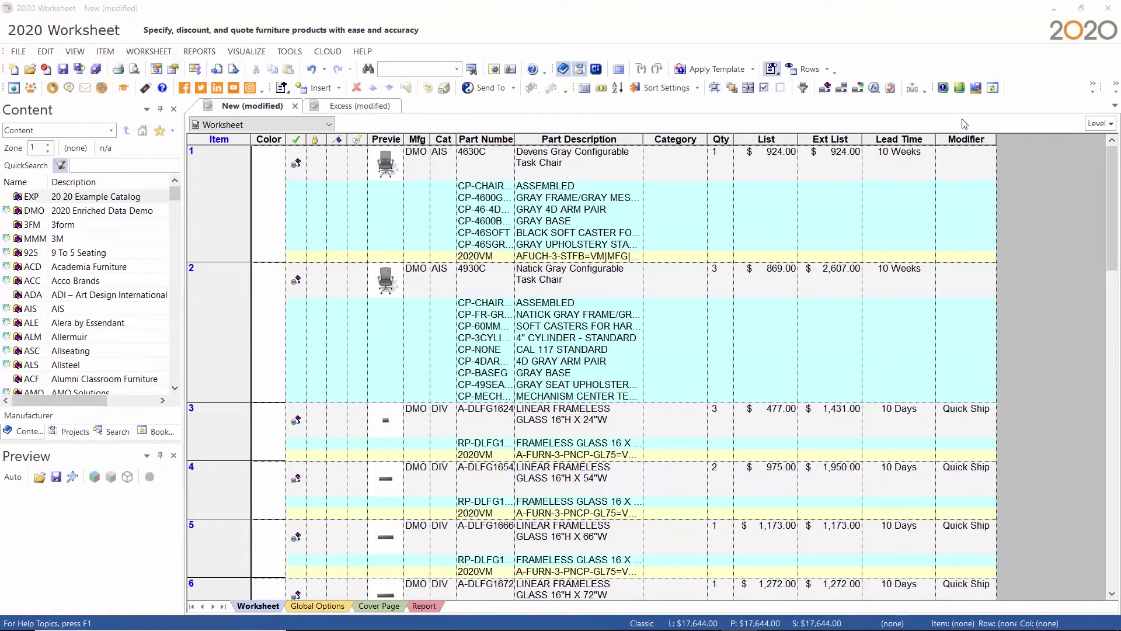
Add the Lead Time field to the quote's Product Detail line in bold red text
left_click(960, 89)
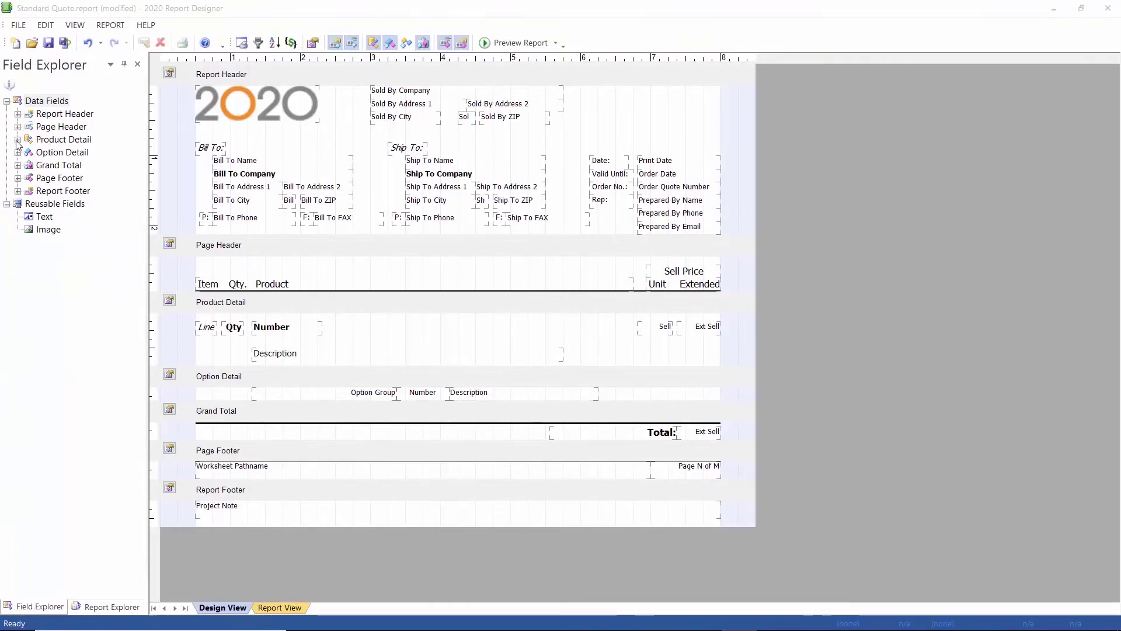
left_click(18, 140)
scroll(76, 416, "down", 15)
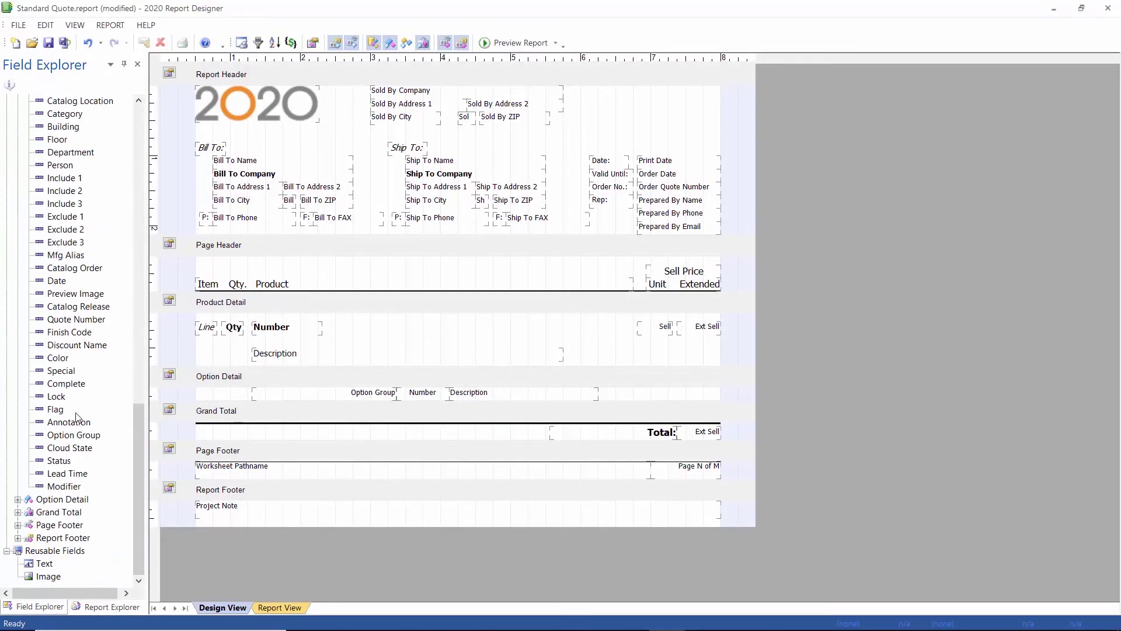
double_click(61, 474)
left_click(642, 179)
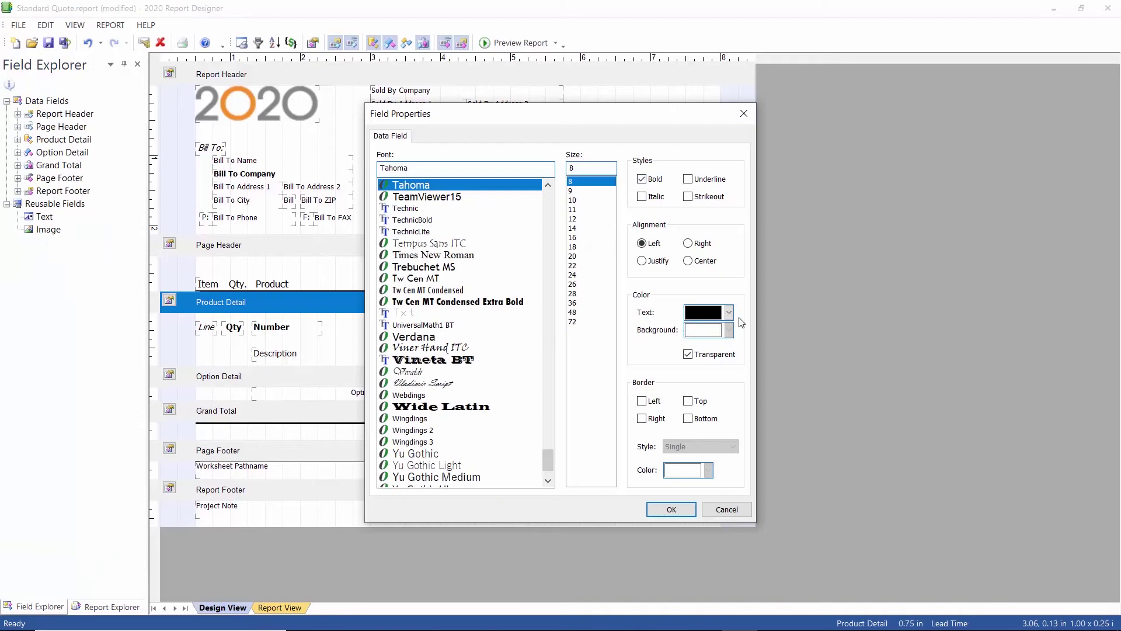
left_click(729, 312)
left_click(729, 342)
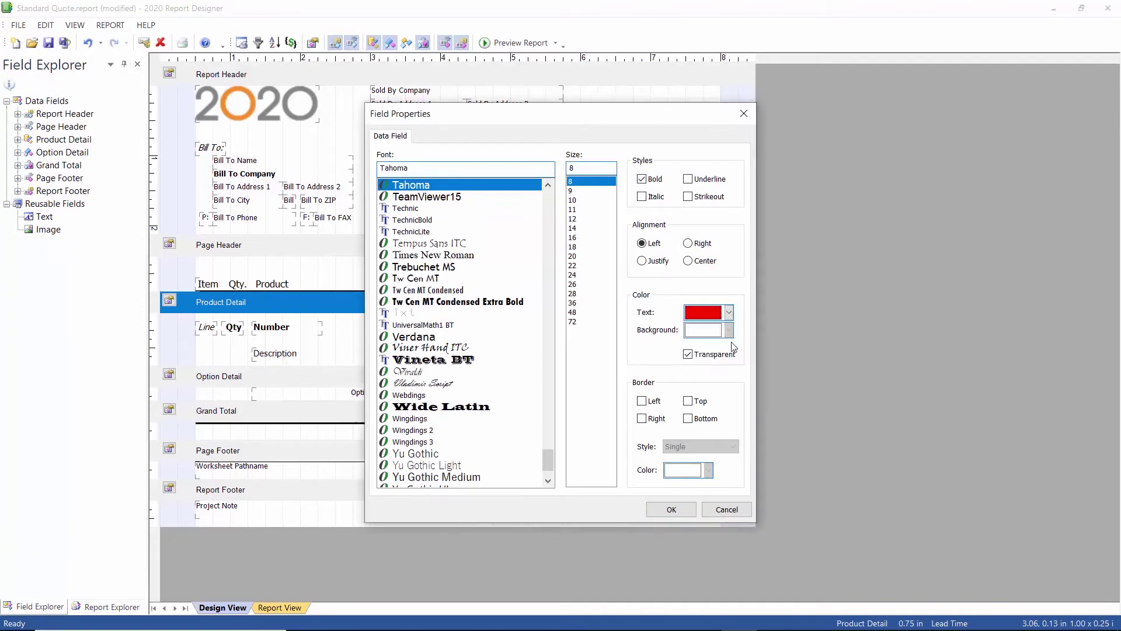
left_click(673, 510)
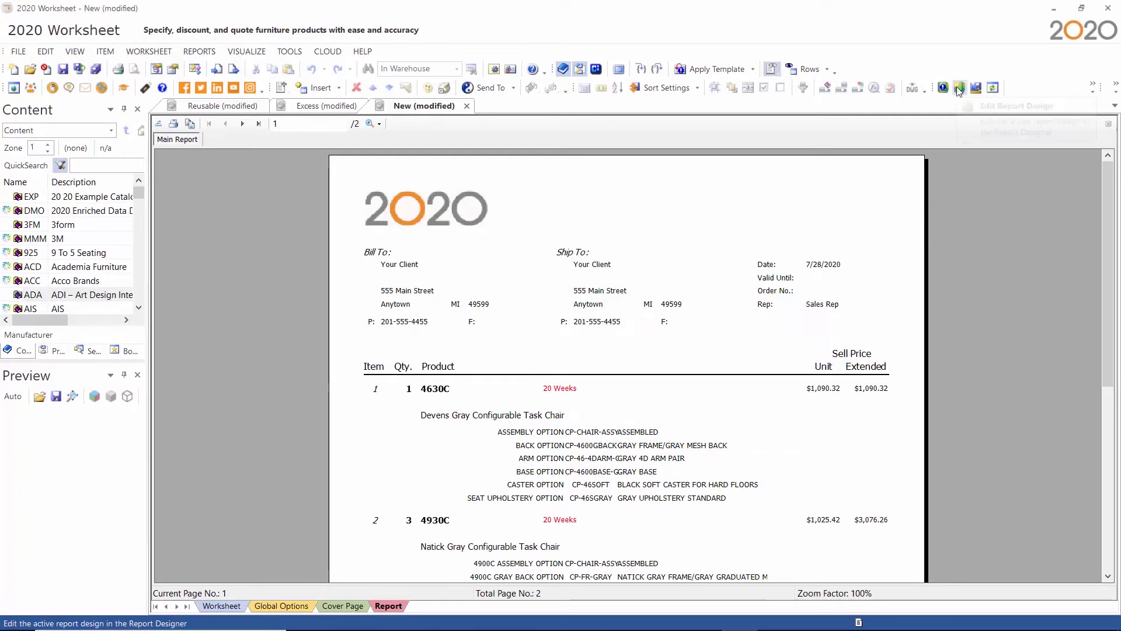
Reopen the quote design and review its sorting settings without changes
left_click(960, 88)
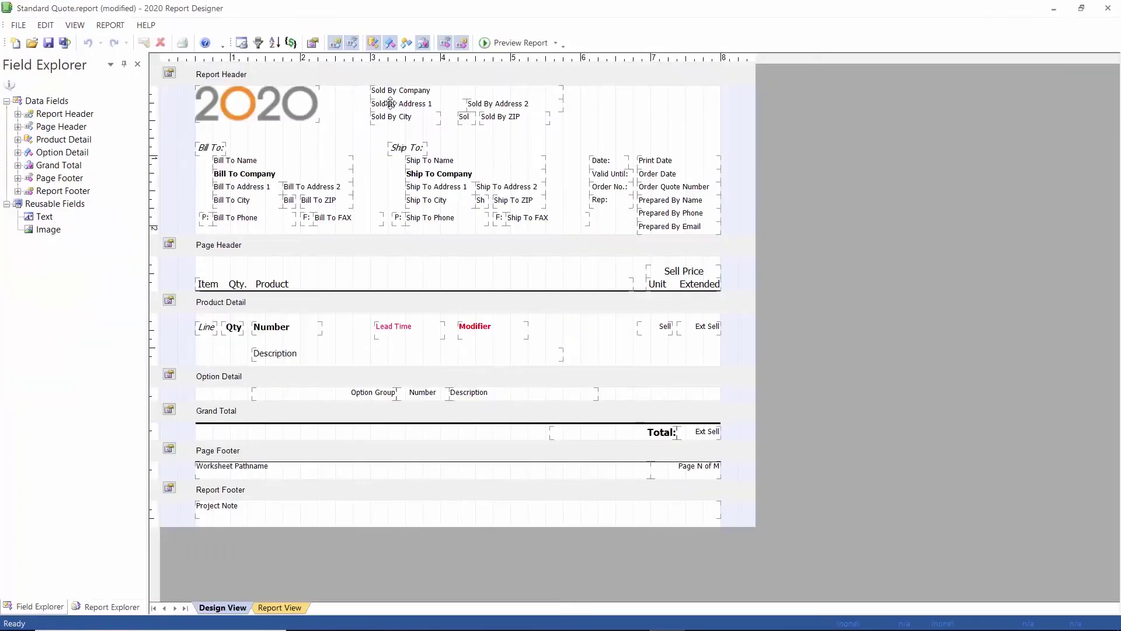
left_click(274, 43)
scroll(345, 447, "down", 10)
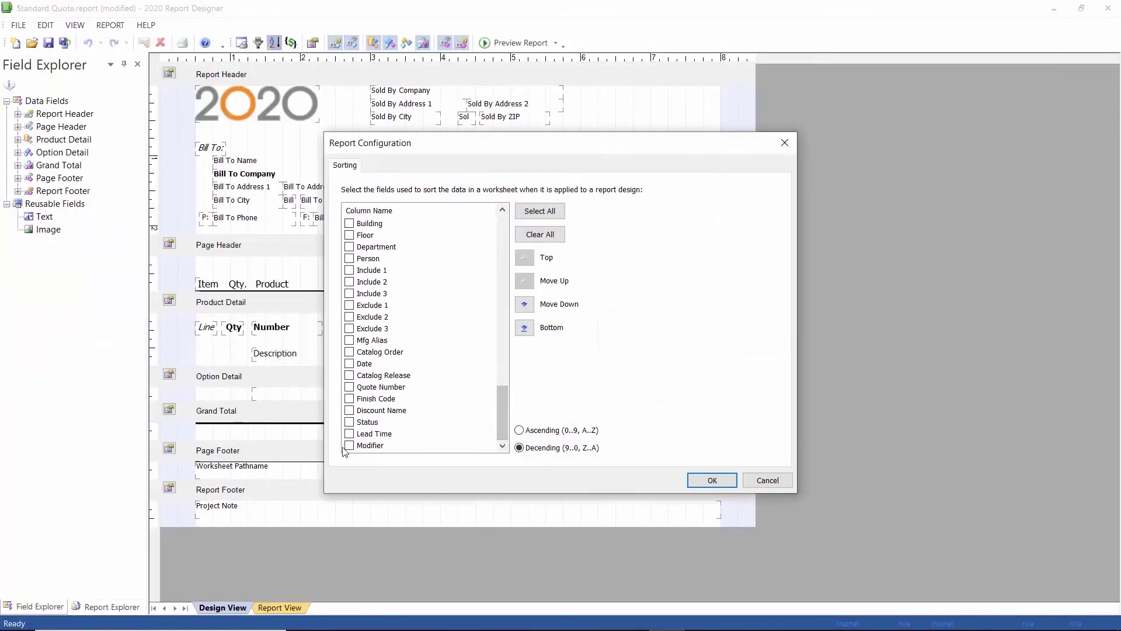
left_click(712, 480)
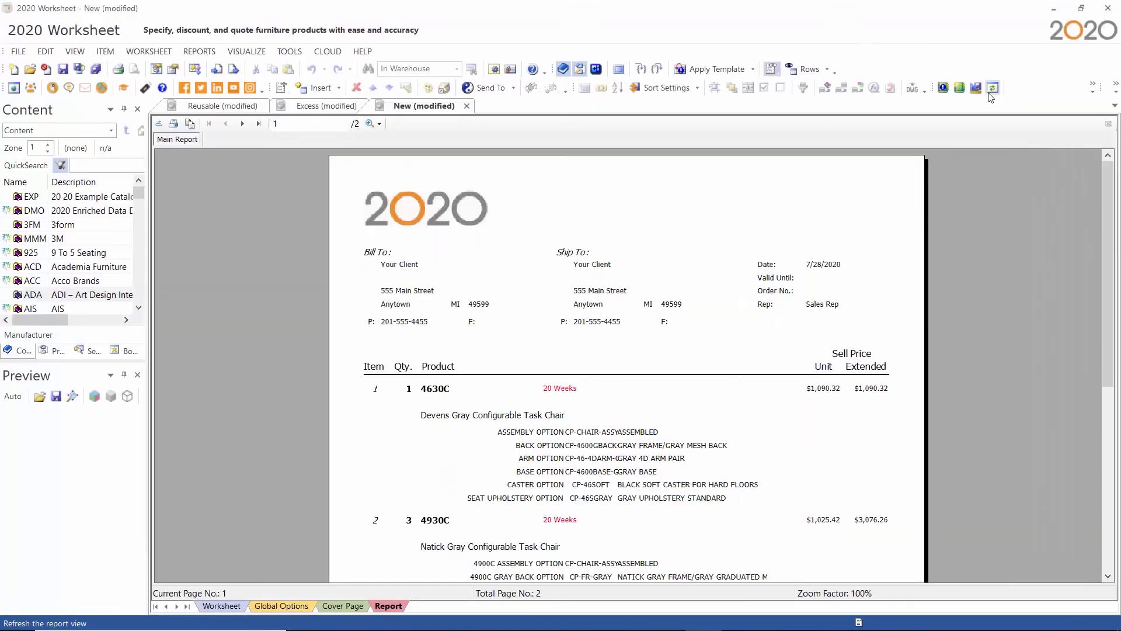
left_click(990, 94)
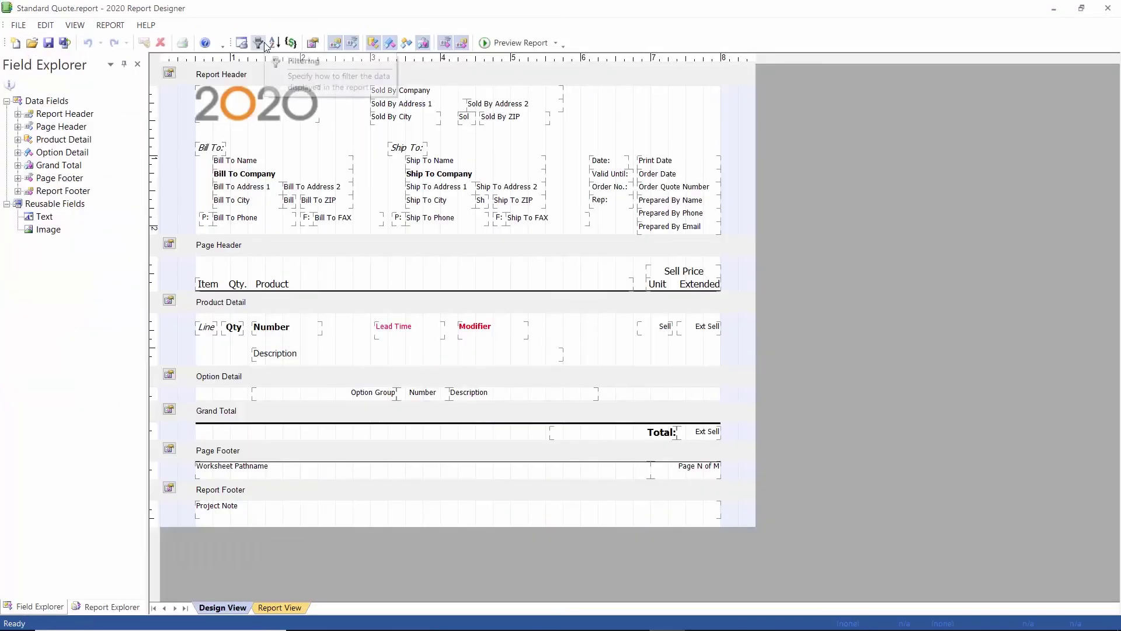
Filter the report to items whose Modifier equals Quick Ship and save the design
left_click(258, 42)
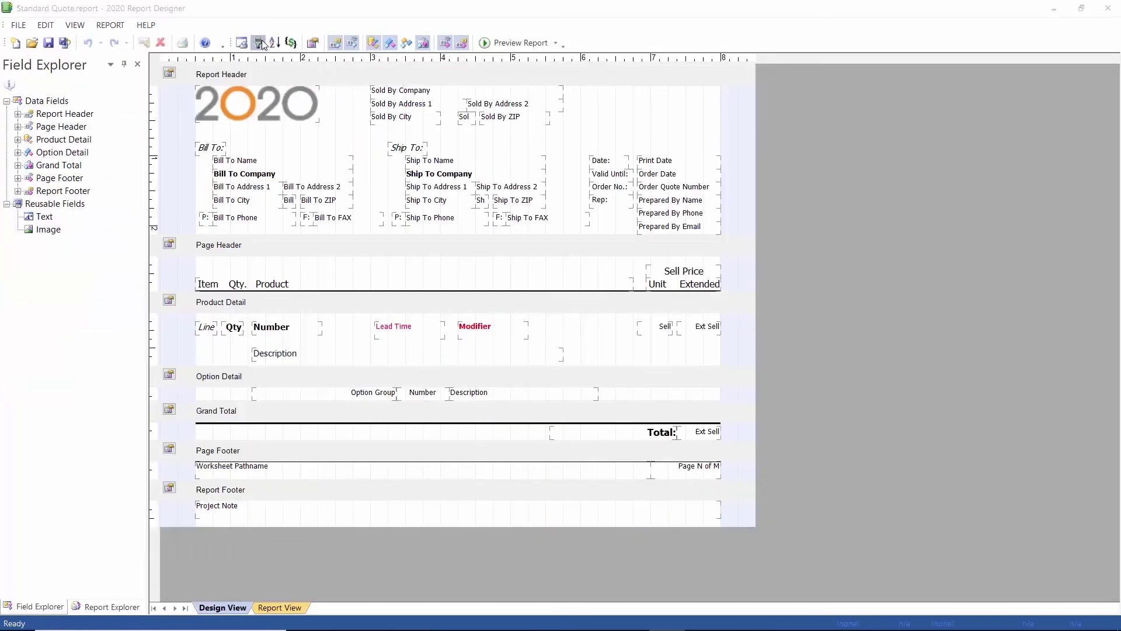
scroll(348, 443, "down", 3)
scroll(362, 444, "down", 5)
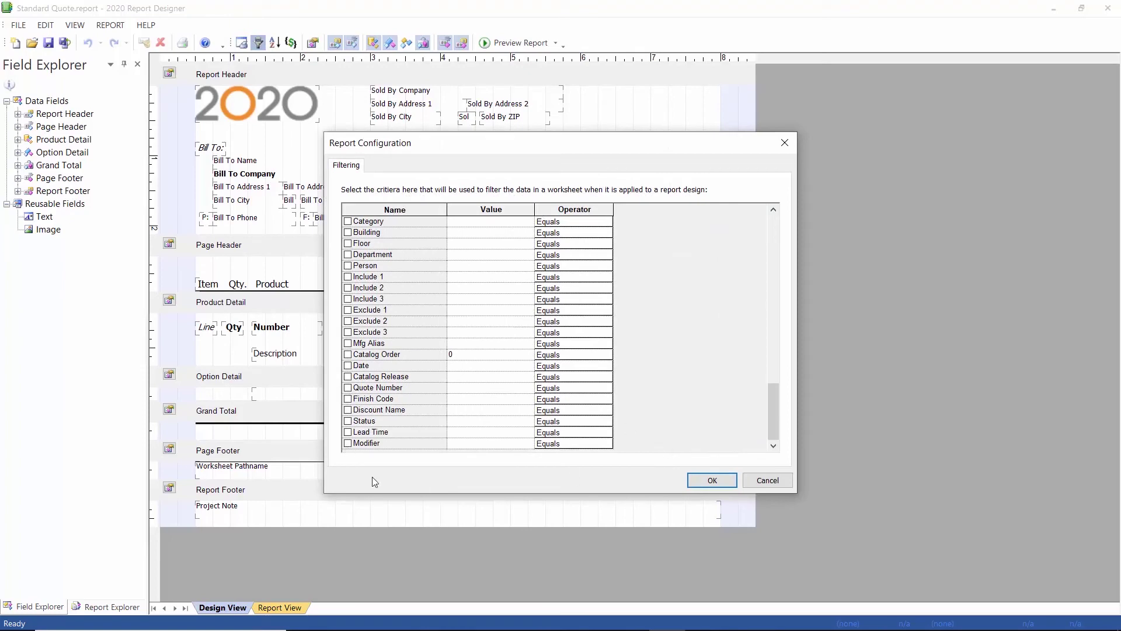
left_click(466, 444)
type("Quick Ship")
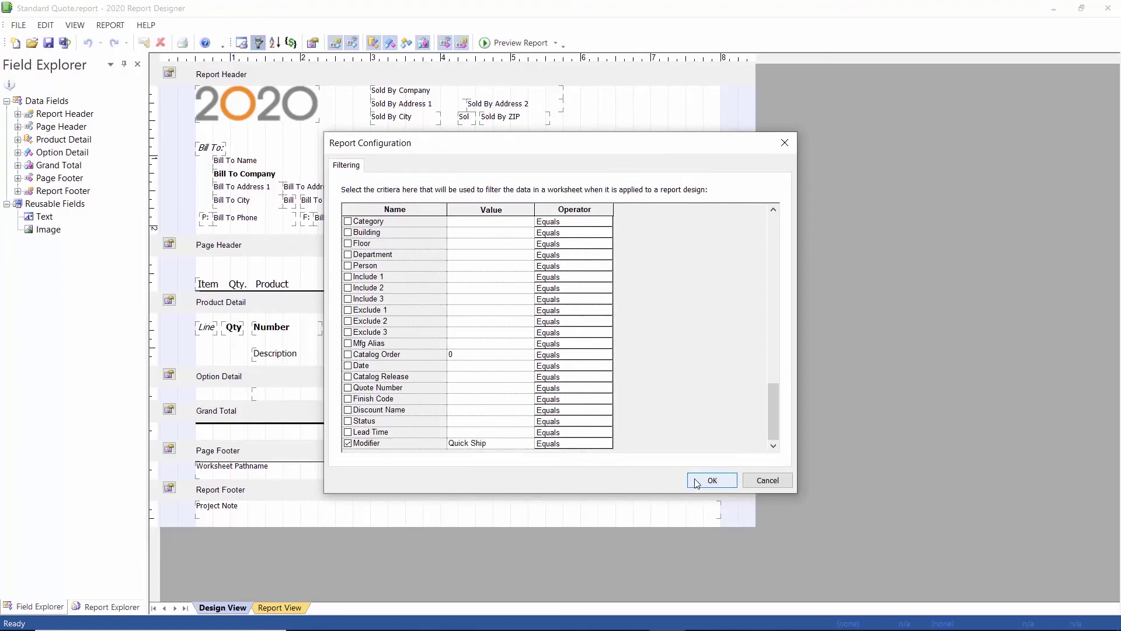
left_click(712, 480)
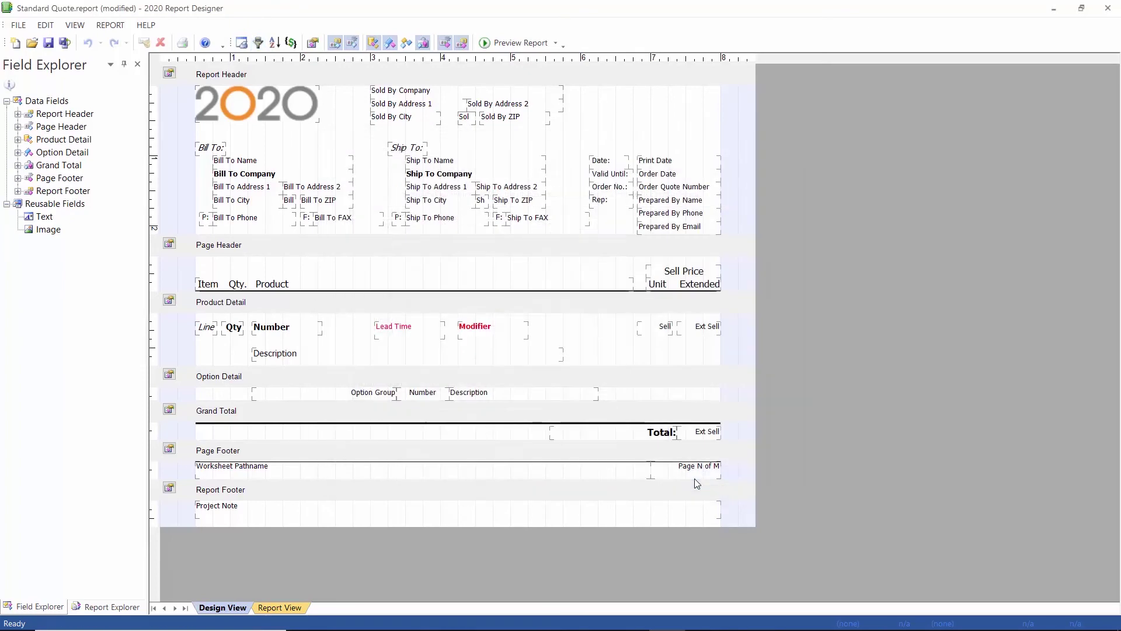
left_click(47, 43)
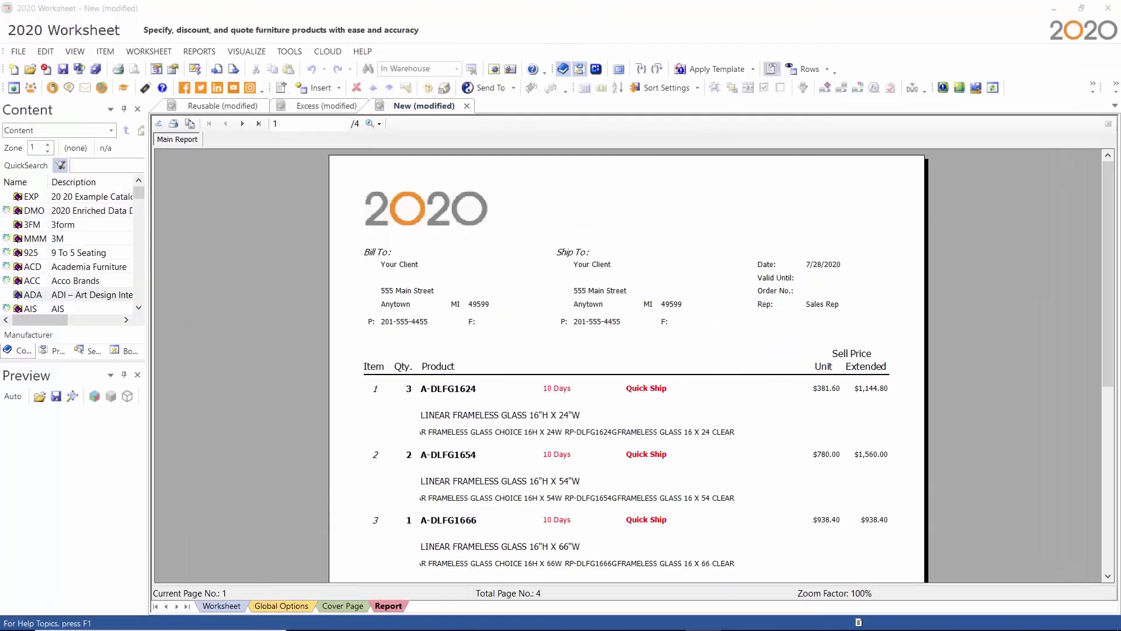
Refresh the quote so it shows only the Quick Ship items, dismissing the Please Note notice
left_click(992, 88)
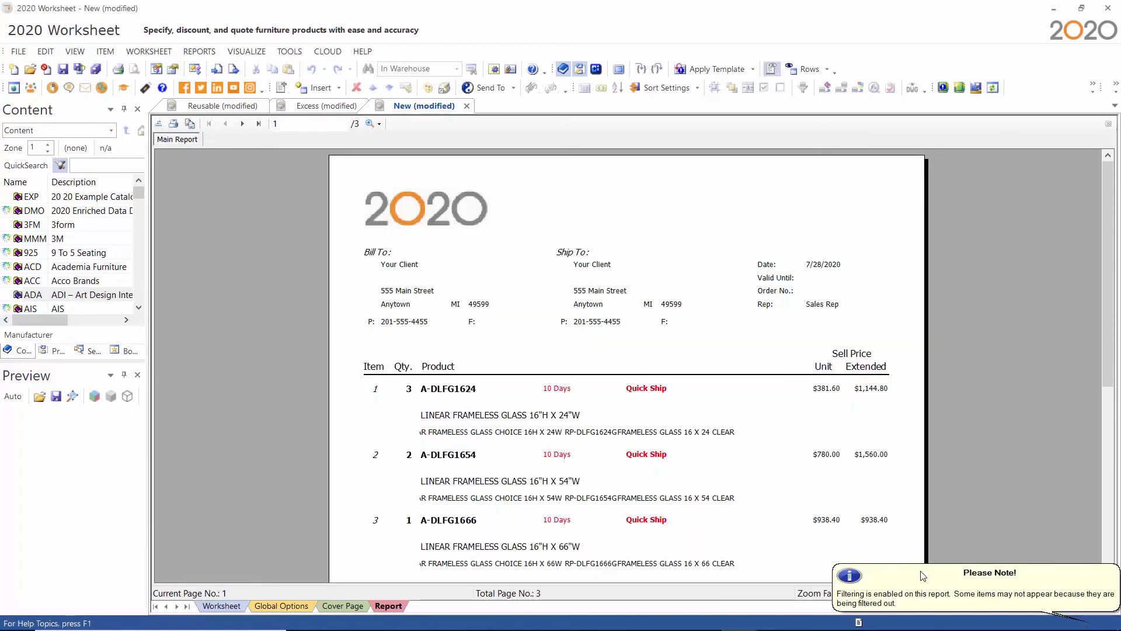
left_click(876, 571)
Open the Standard Quote design and set the Modifier filter's operator to NotEquals Quick Ship
left_click(596, 69)
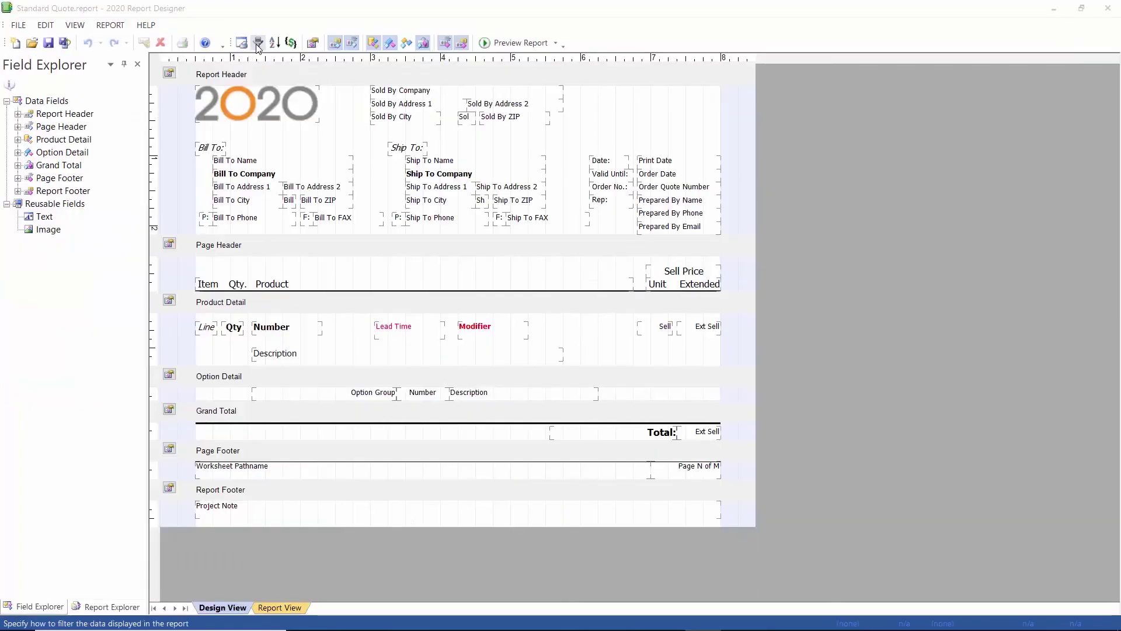
left_click(258, 44)
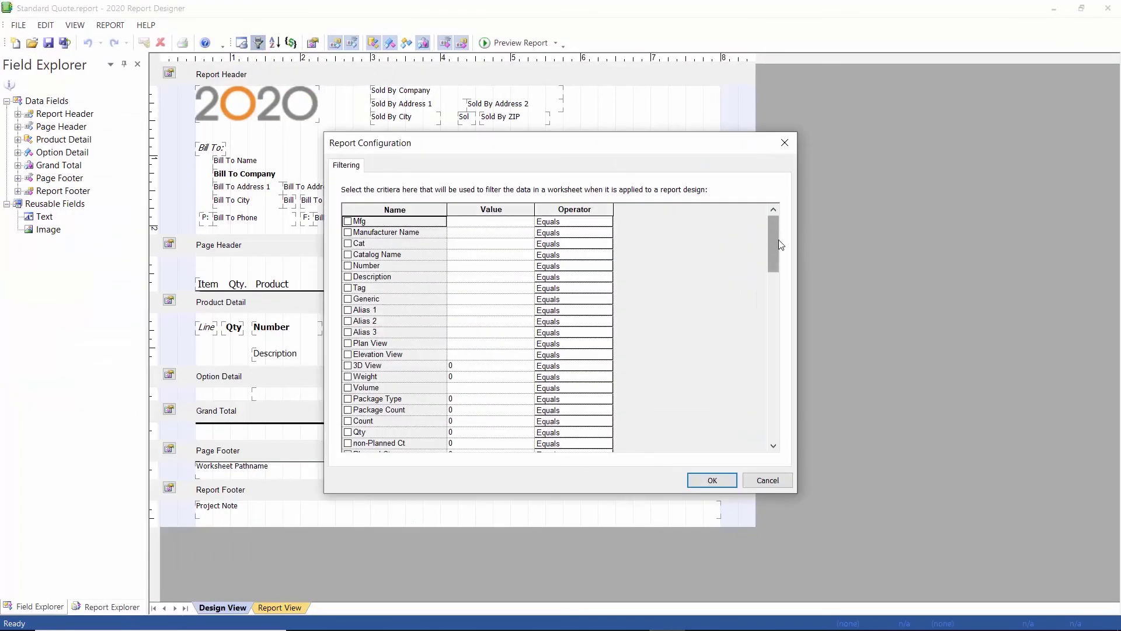
left_click_drag(779, 241, 779, 408)
left_click(564, 443)
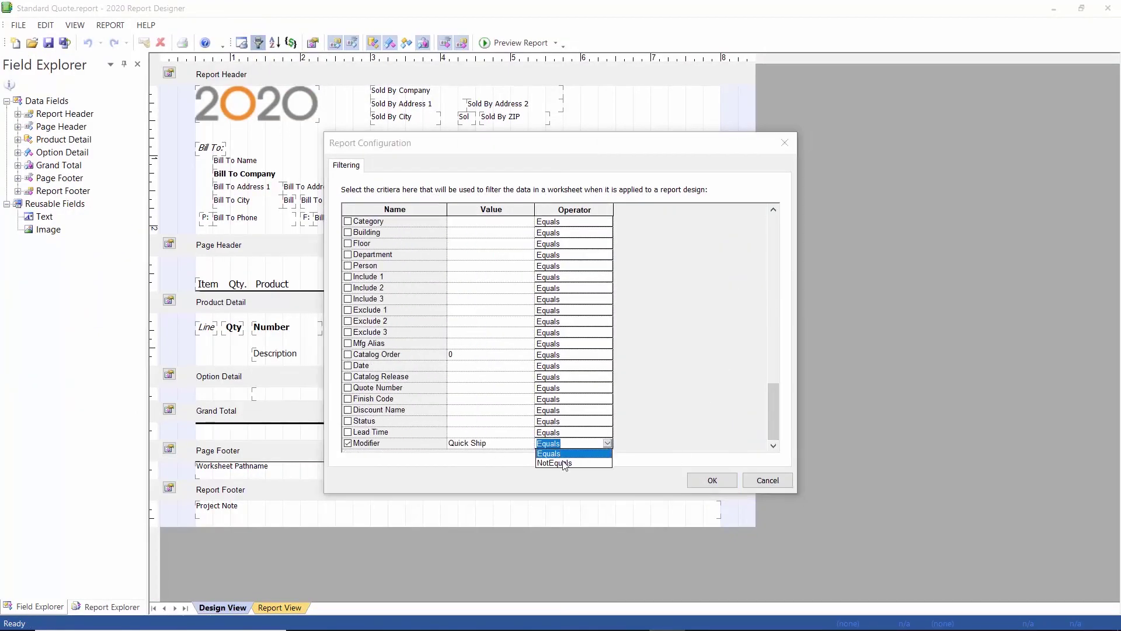
left_click(564, 463)
left_click(712, 480)
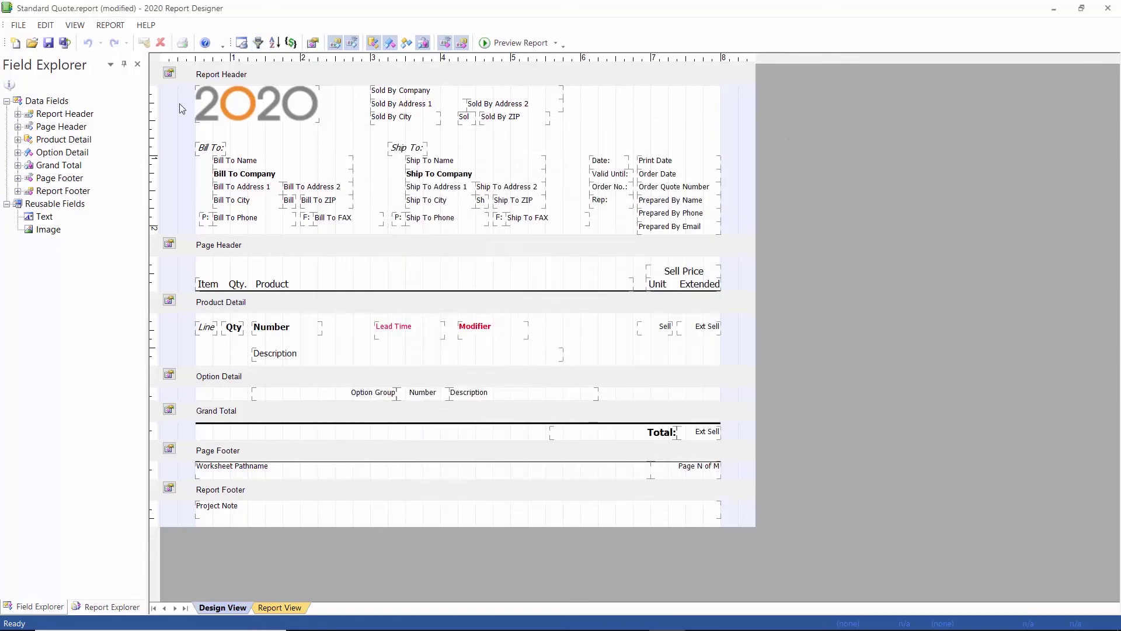
Save the report design, close Report Designer, and regenerate the worksheet's quote report
left_click(48, 43)
key("alt+F4")
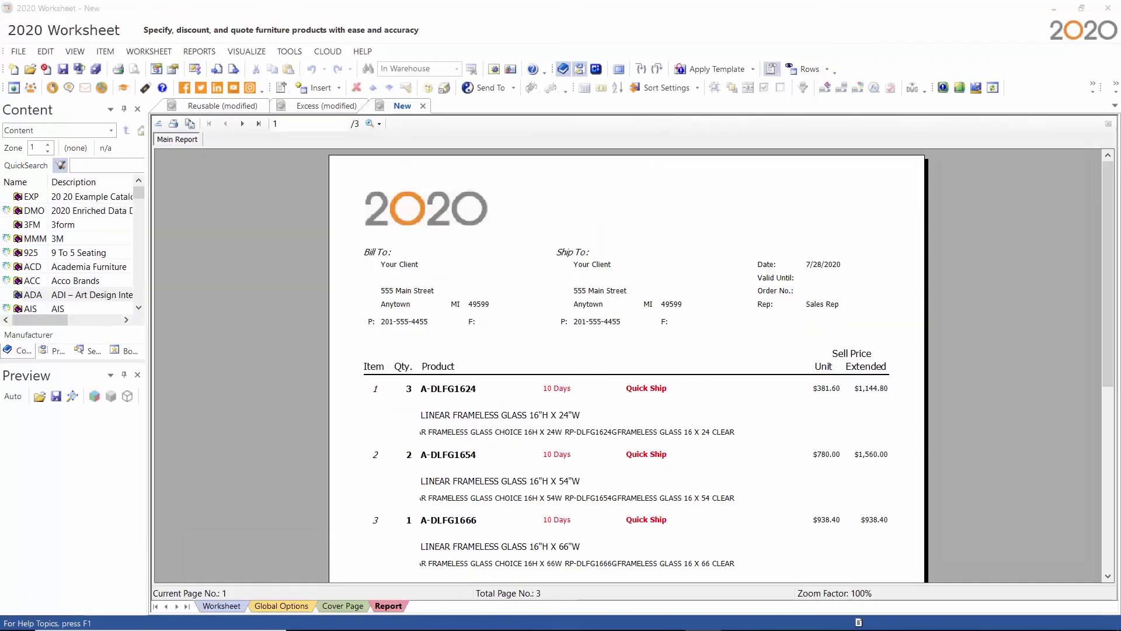
left_click(993, 88)
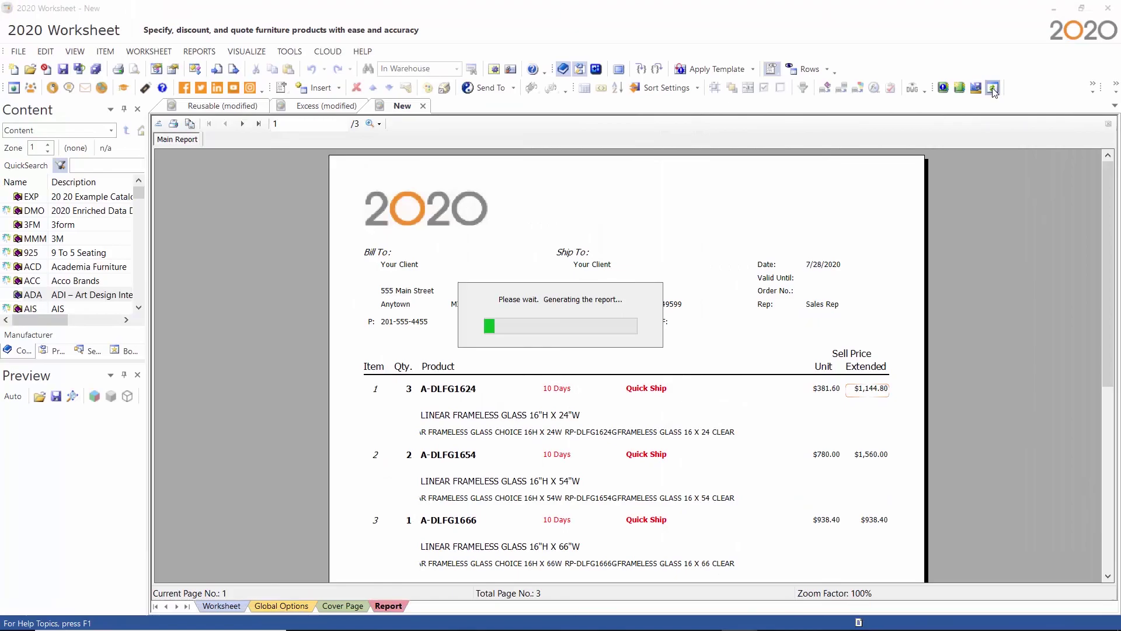